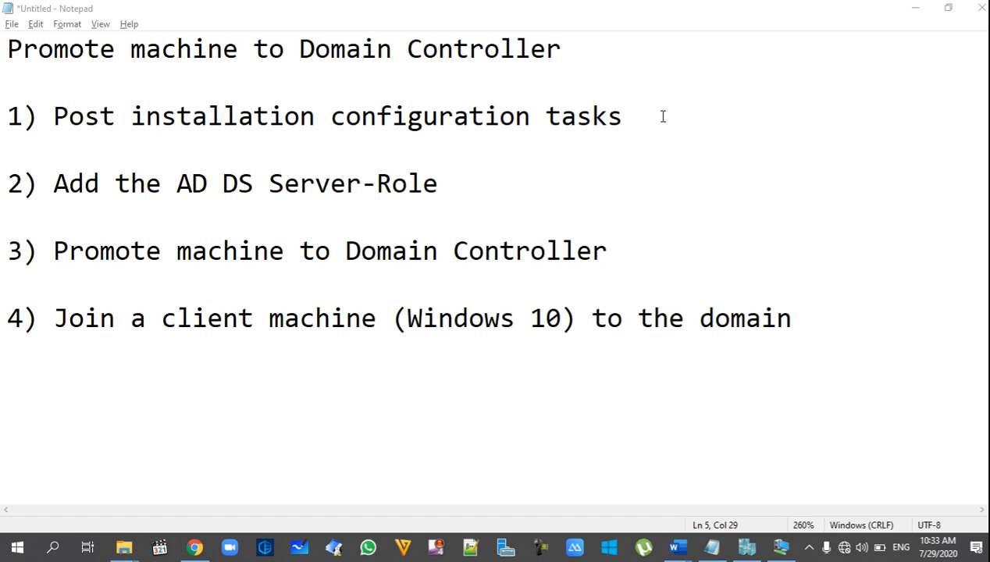
Highlight the post-installation tasks note, then sign in to the server VM as Administrator and open Local Server
left_click_drag(663, 117, 53, 117)
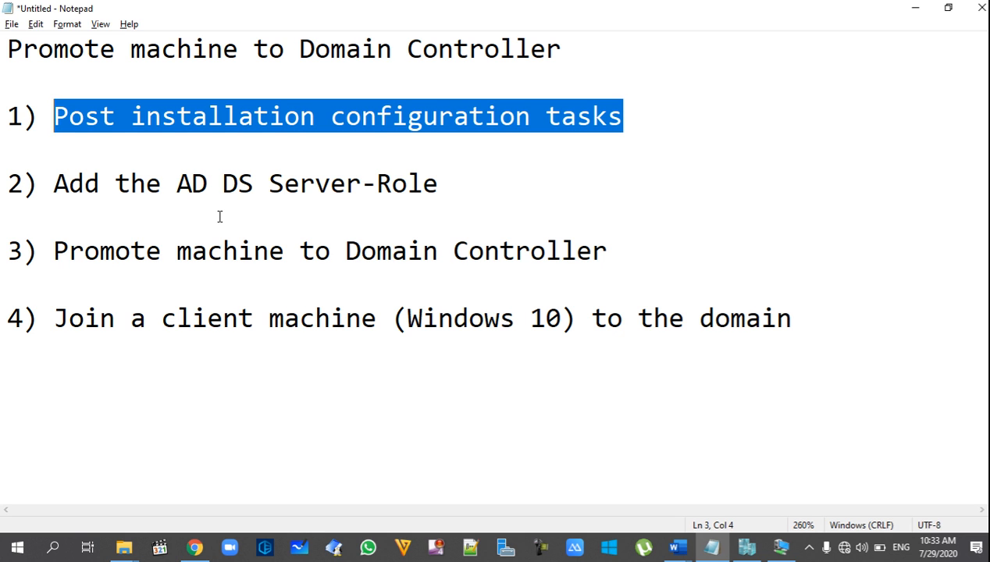
left_click(266, 172)
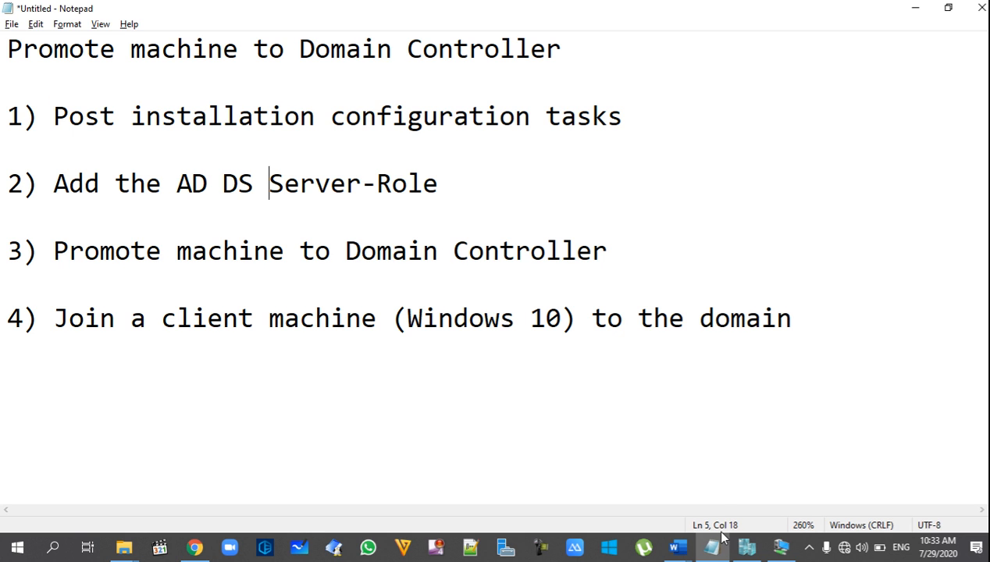
left_click(781, 549)
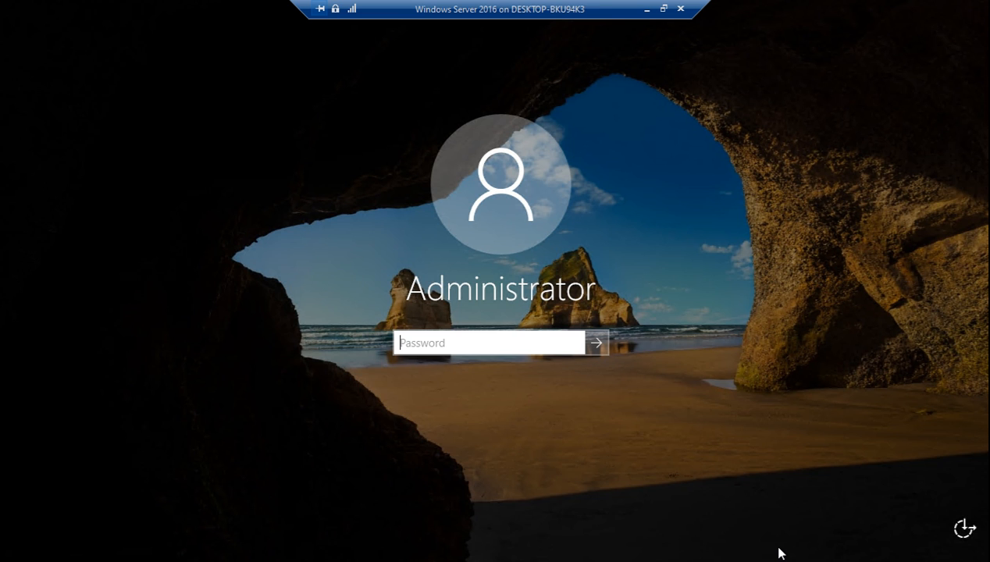
type("••••••••")
key("Return")
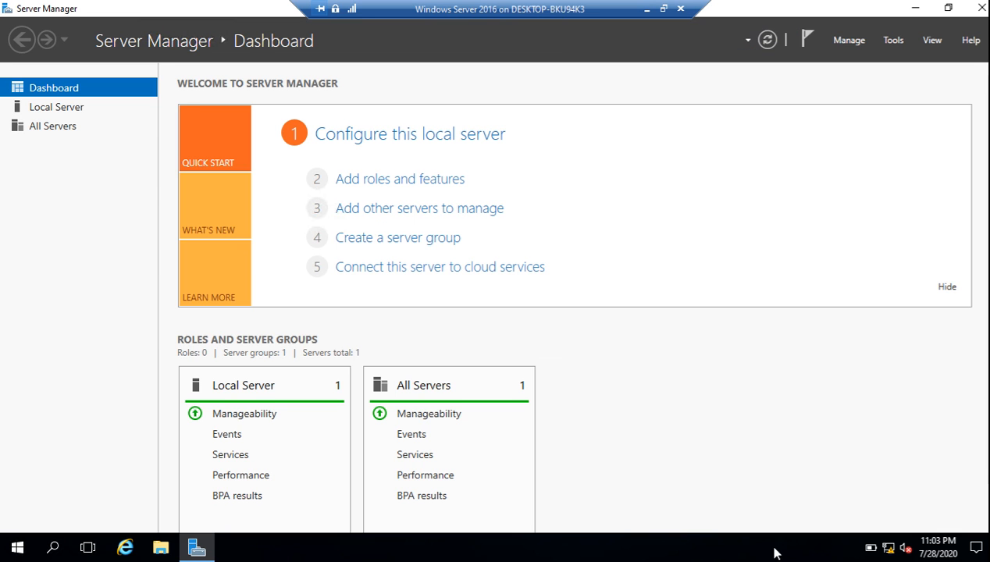
left_click(62, 110)
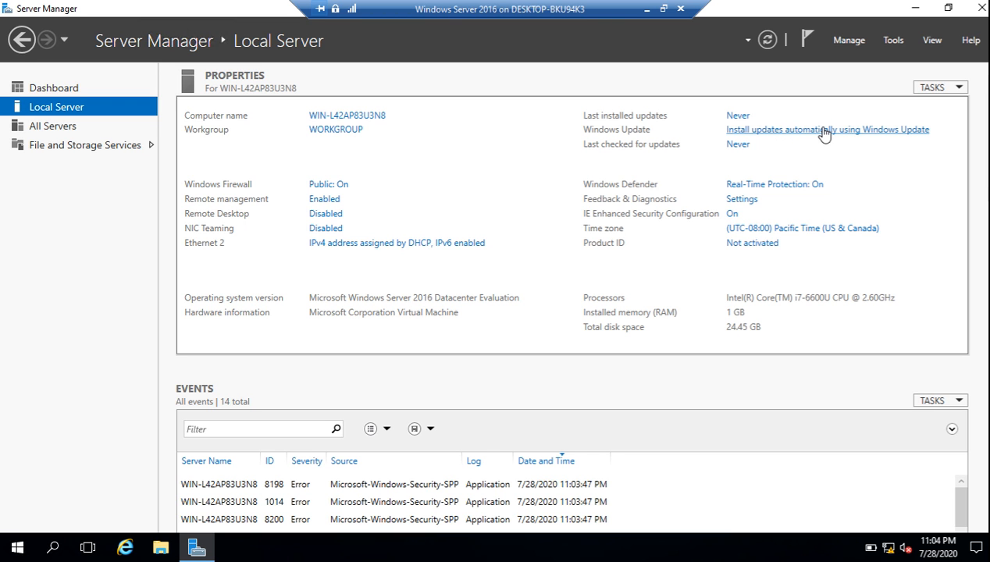
Set the server's time zone to (UTC+04:30) Kabul in the Date and Time settings
left_click(790, 232)
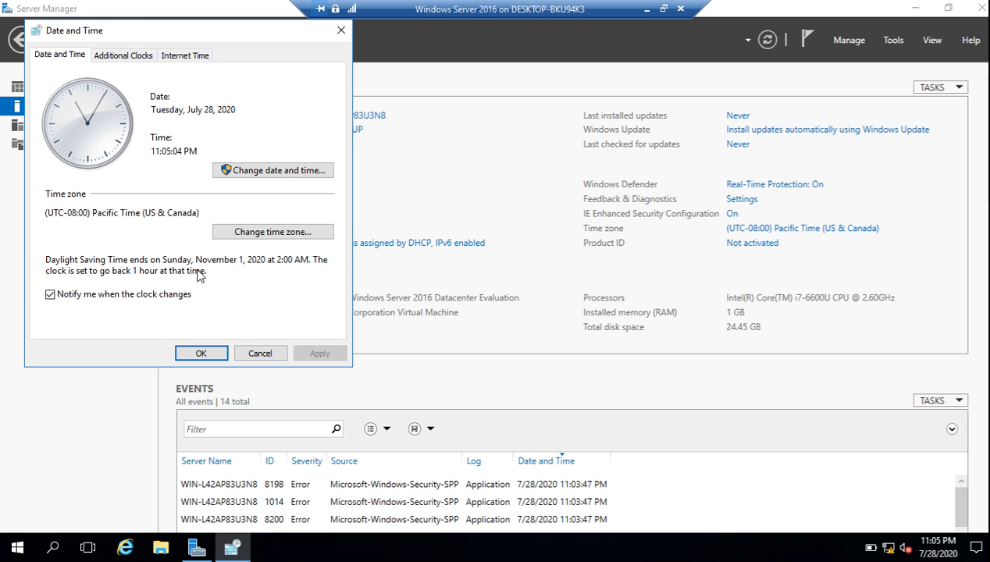
left_click(271, 232)
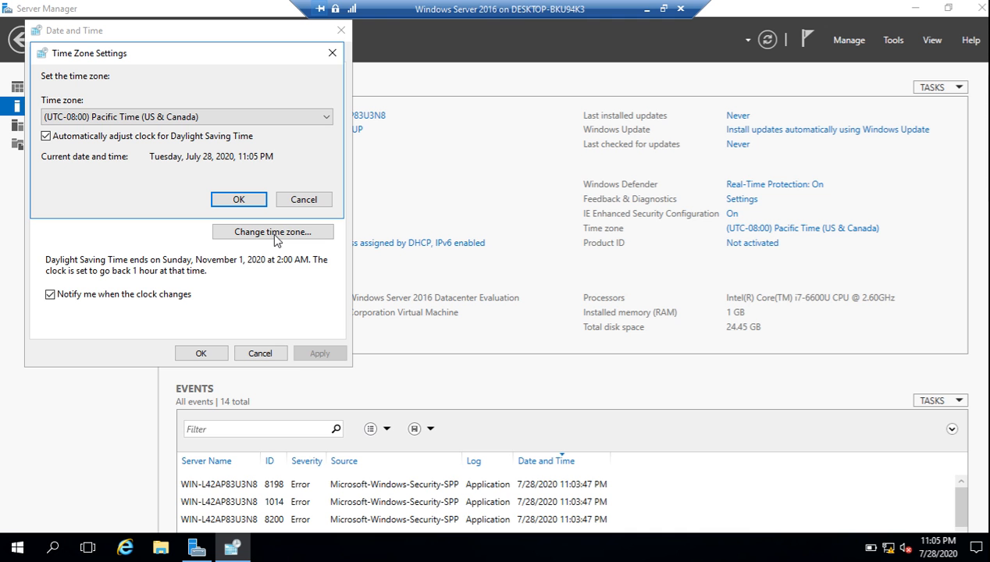
left_click(311, 122)
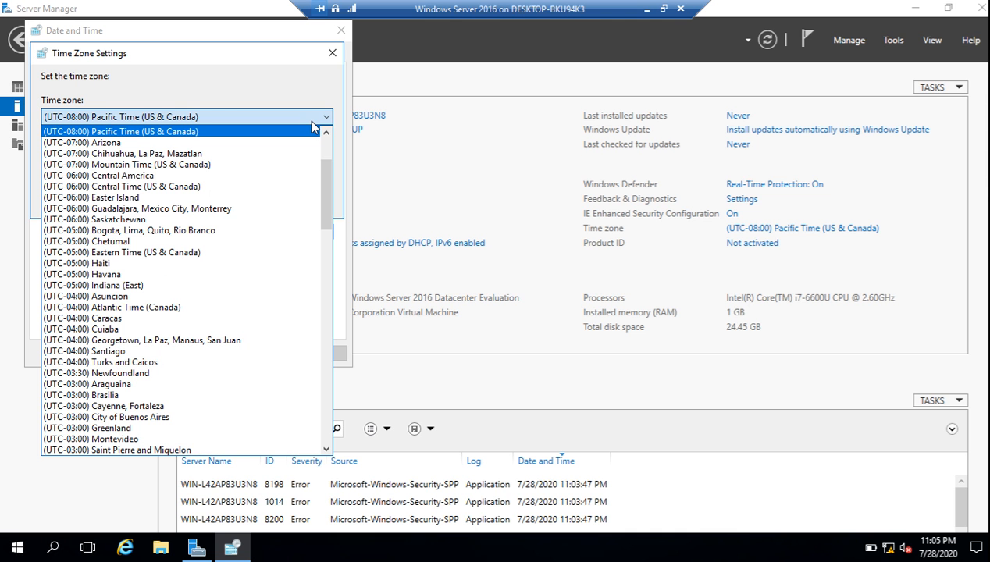
left_click(327, 360)
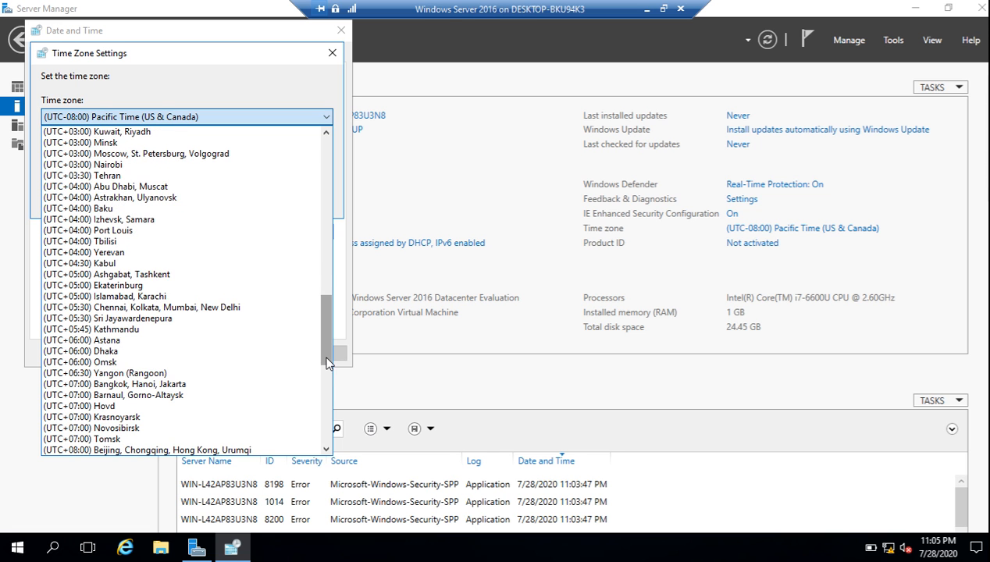
left_click(105, 264)
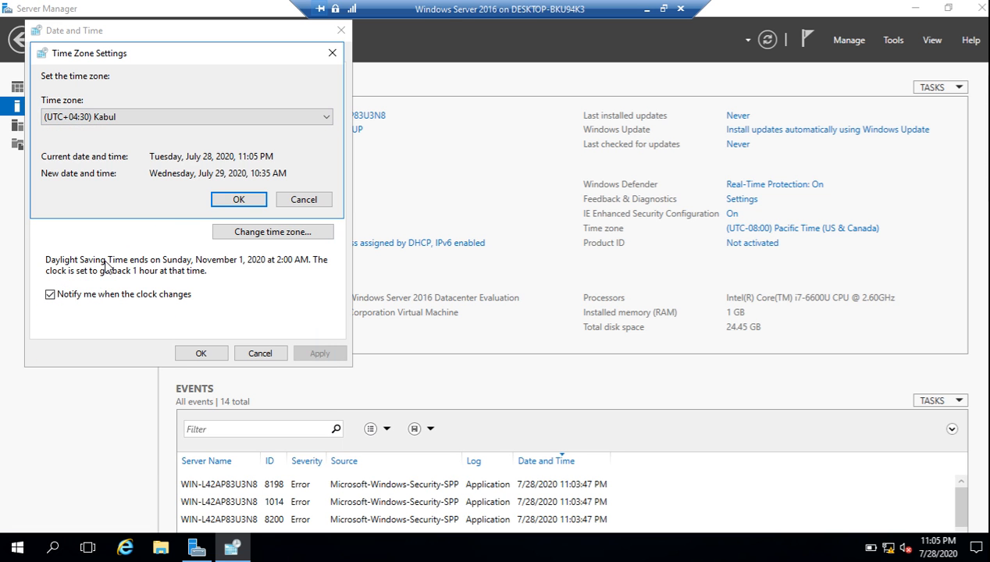
left_click(239, 201)
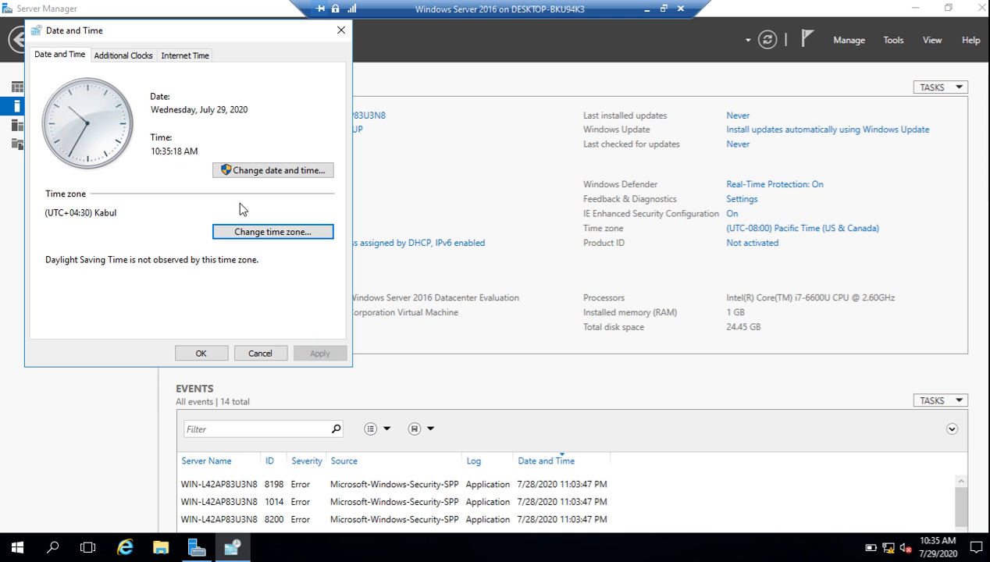
left_click(212, 352)
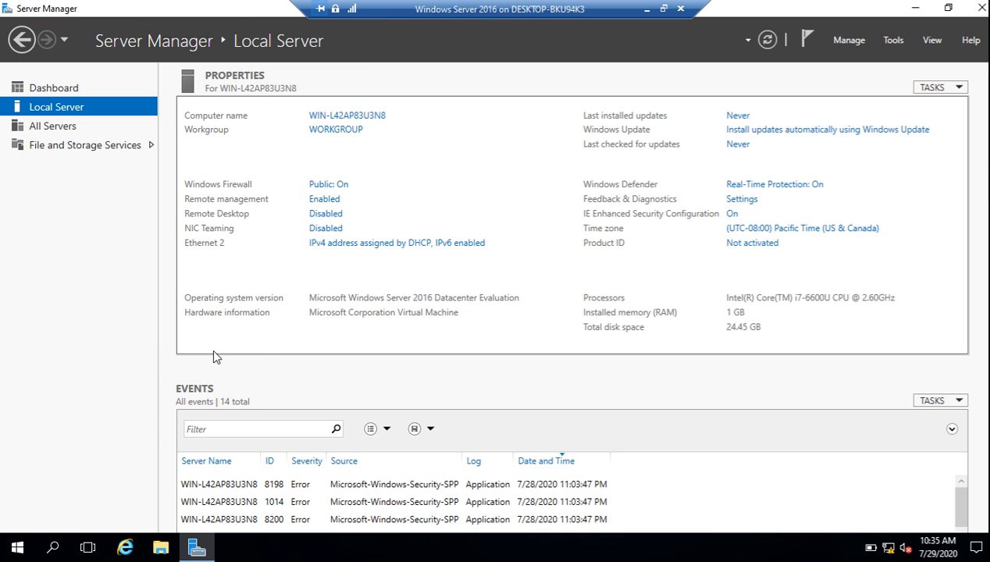
Refresh the Local Server properties and open Network Connections from the Ethernet 2 link
left_click(765, 44)
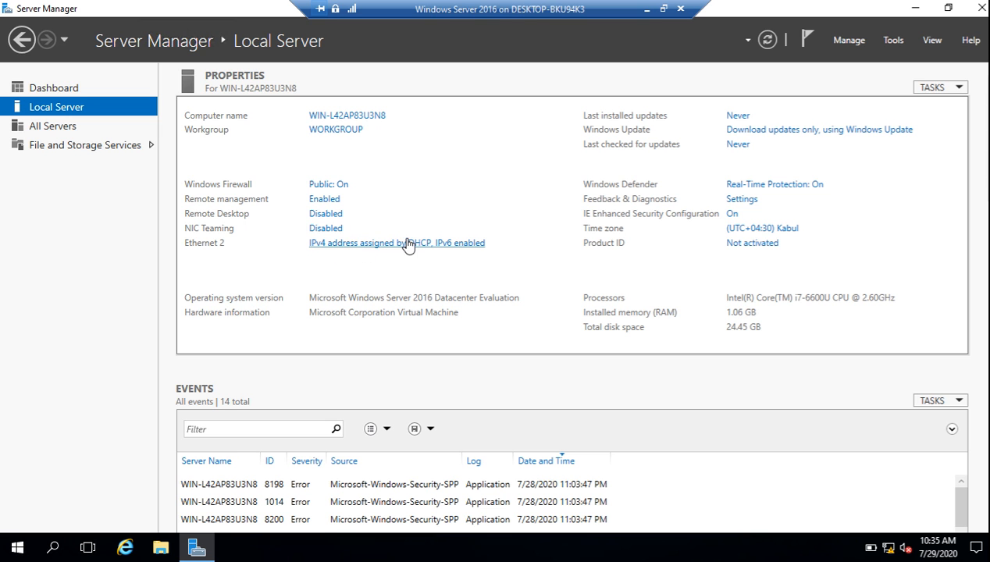
left_click(366, 244)
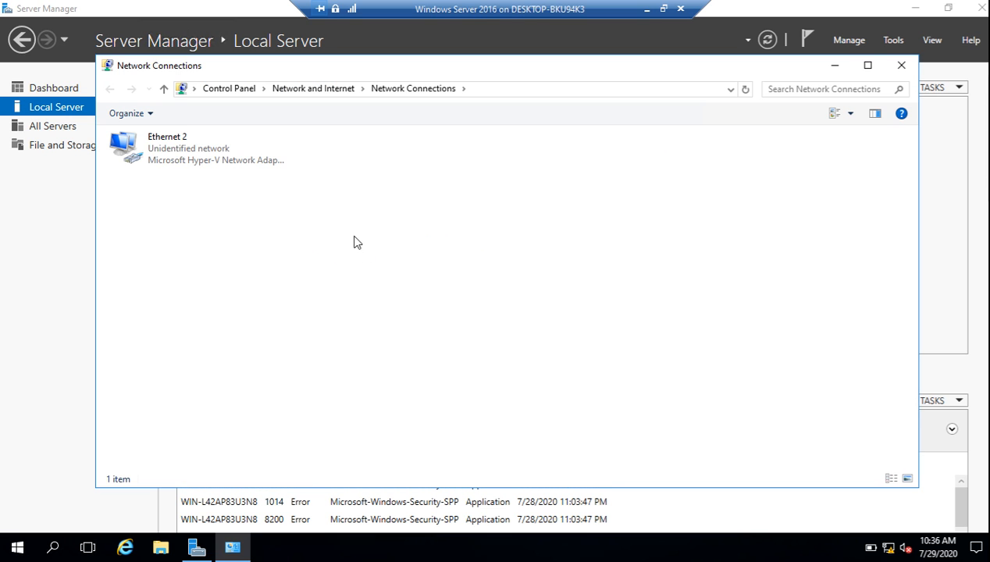
Give Ethernet 2 the static IPv4 address 192.168.1.100 with subnet mask 255.255.255.0
left_click(155, 150)
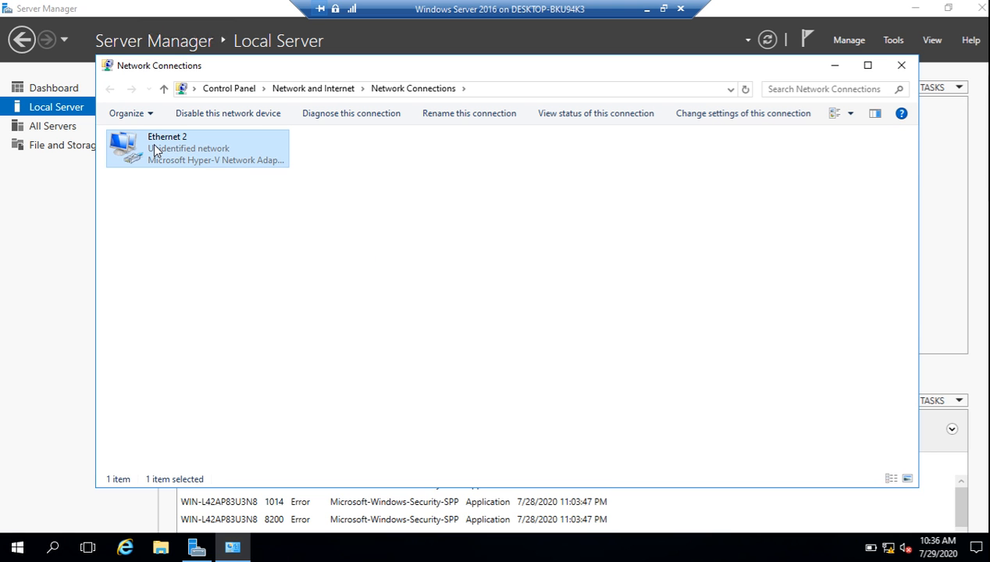
right_click(154, 145)
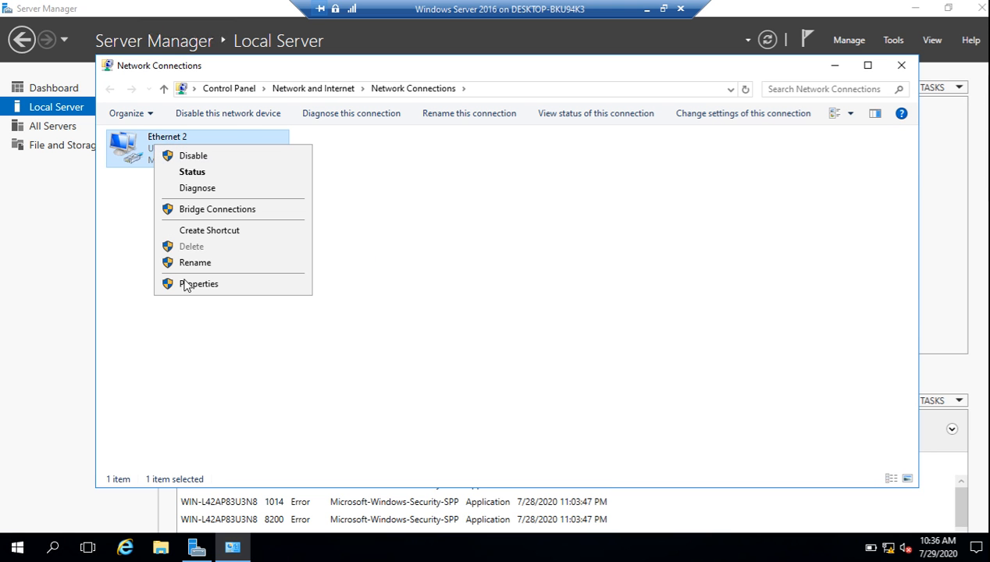
left_click(205, 287)
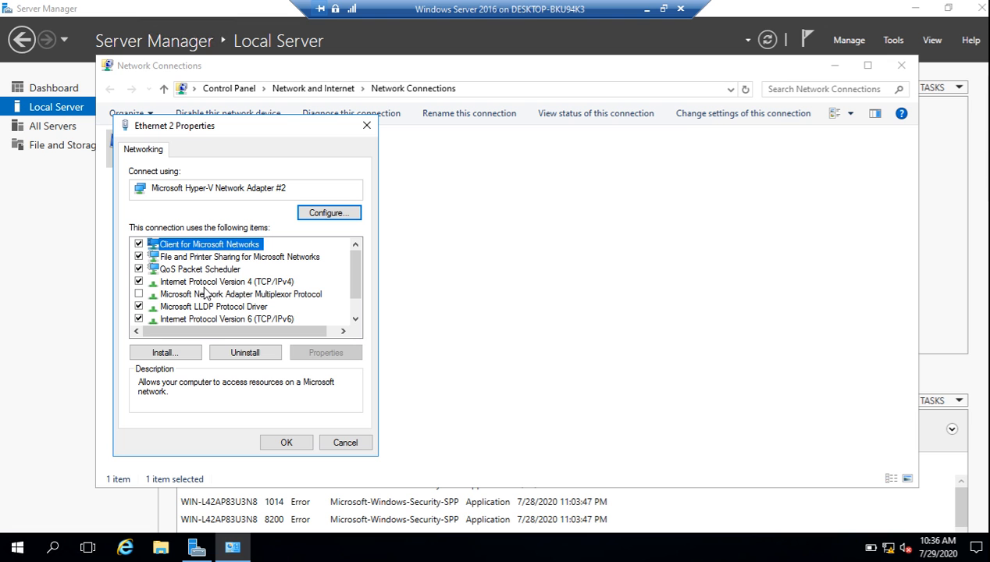
left_click(240, 284)
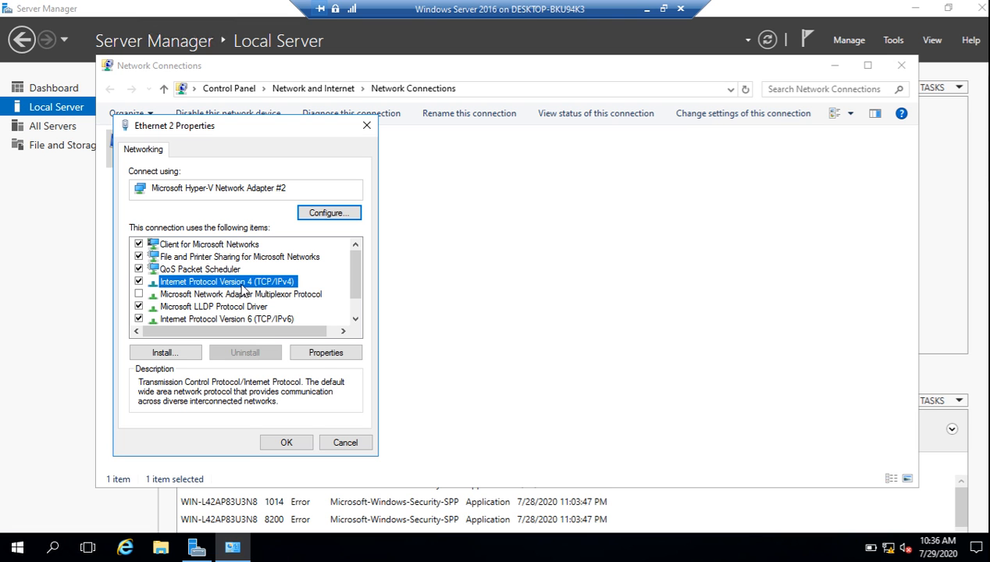
left_click(323, 353)
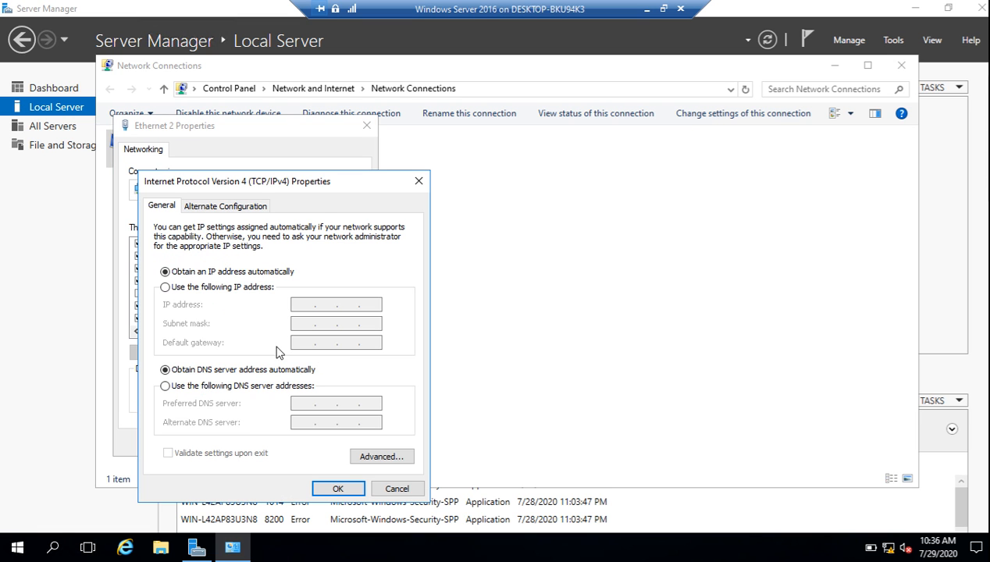
left_click(230, 287)
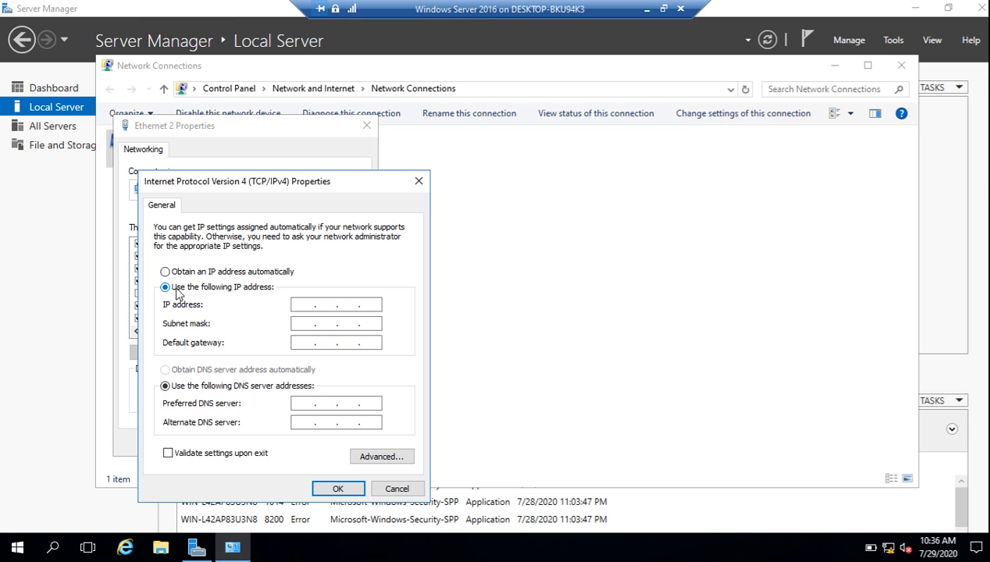
left_click(295, 302)
type("192 . 168 . 1 . 100")
key("Tab")
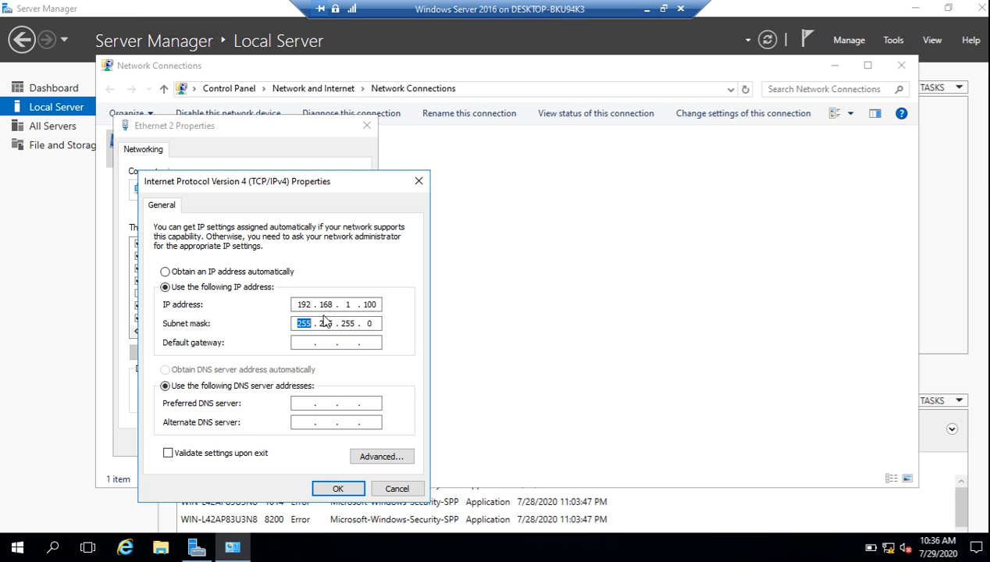
left_click_drag(373, 305, 358, 305)
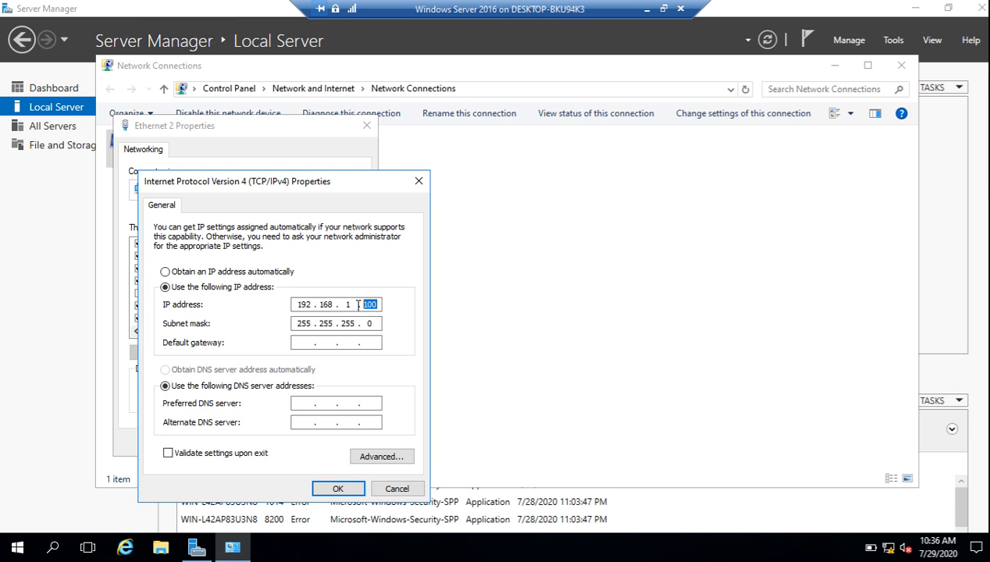
left_click(338, 489)
Close the adapter properties and Network Connections, then refresh Server Manager to show the new address
left_click(291, 442)
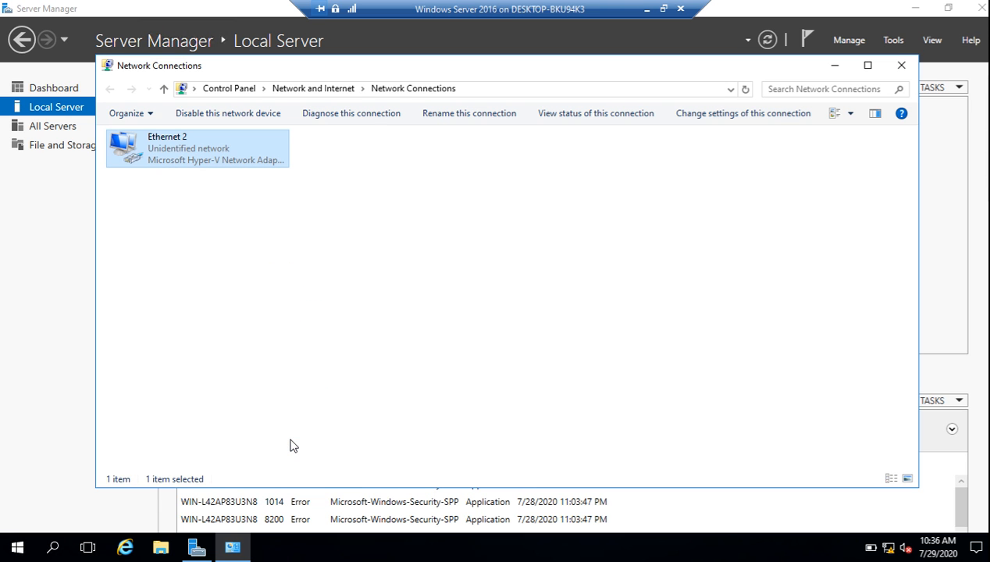
left_click(902, 66)
left_click(768, 40)
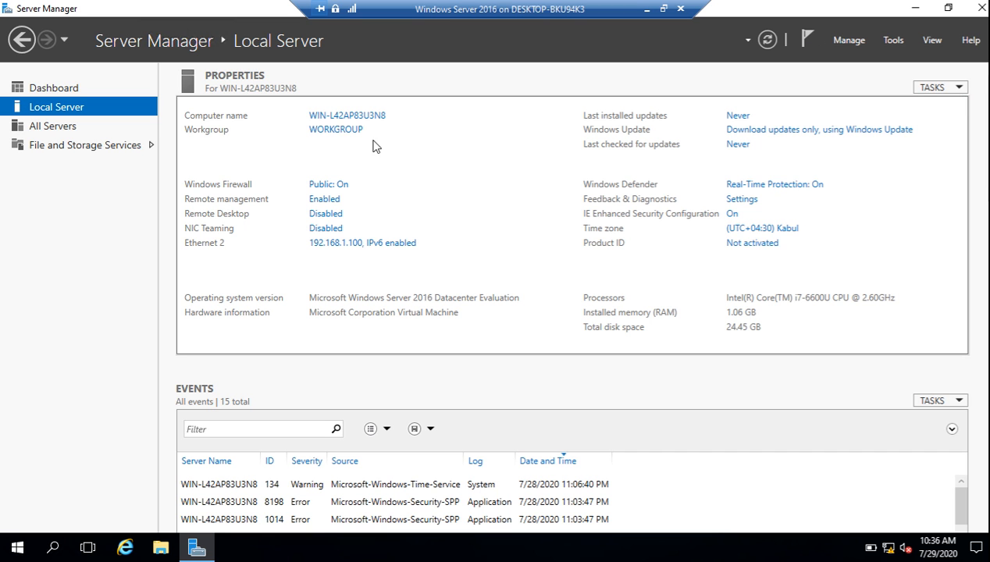
Rename the computer to DC and acknowledge the restart-required notice
left_click(344, 117)
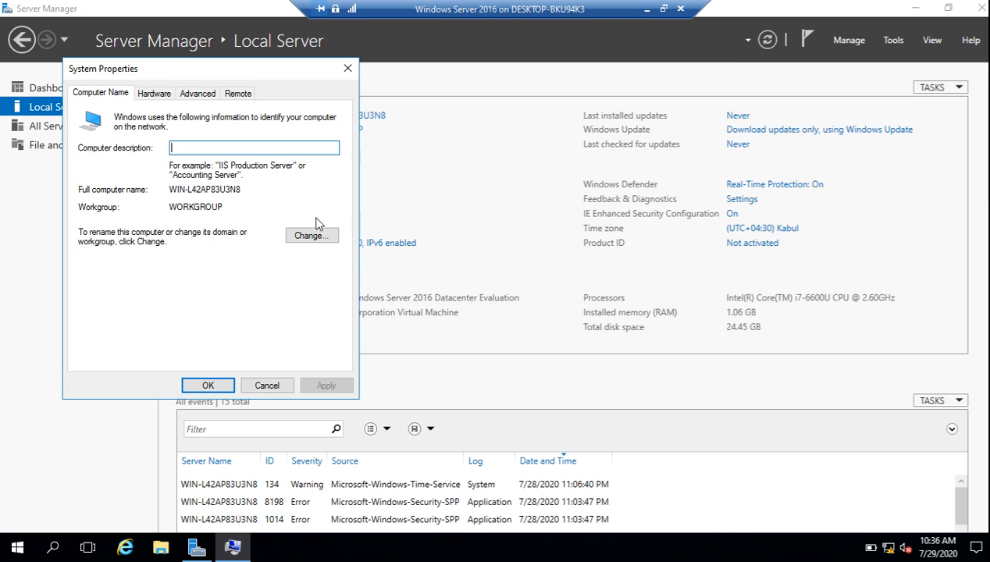
left_click(305, 243)
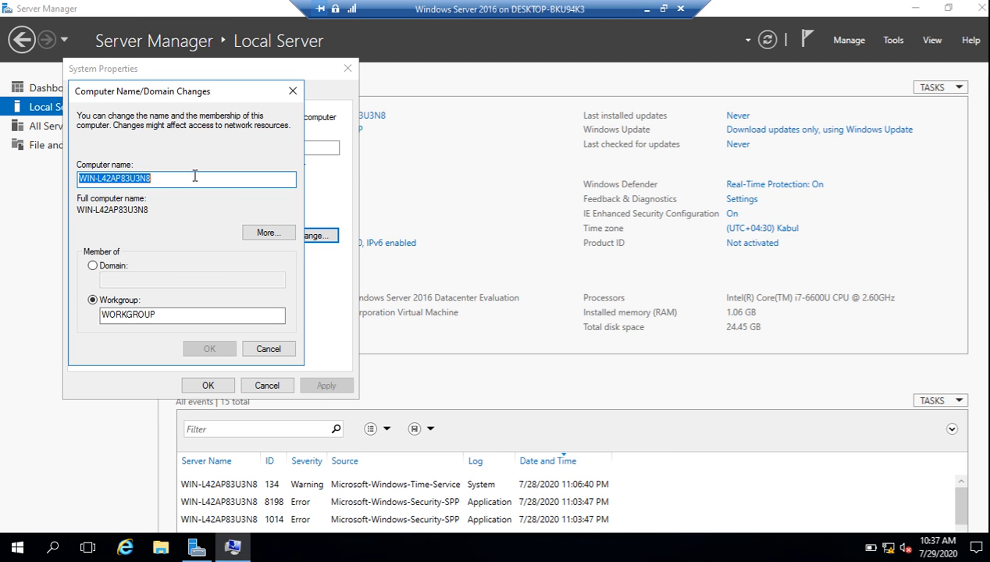
type("DC")
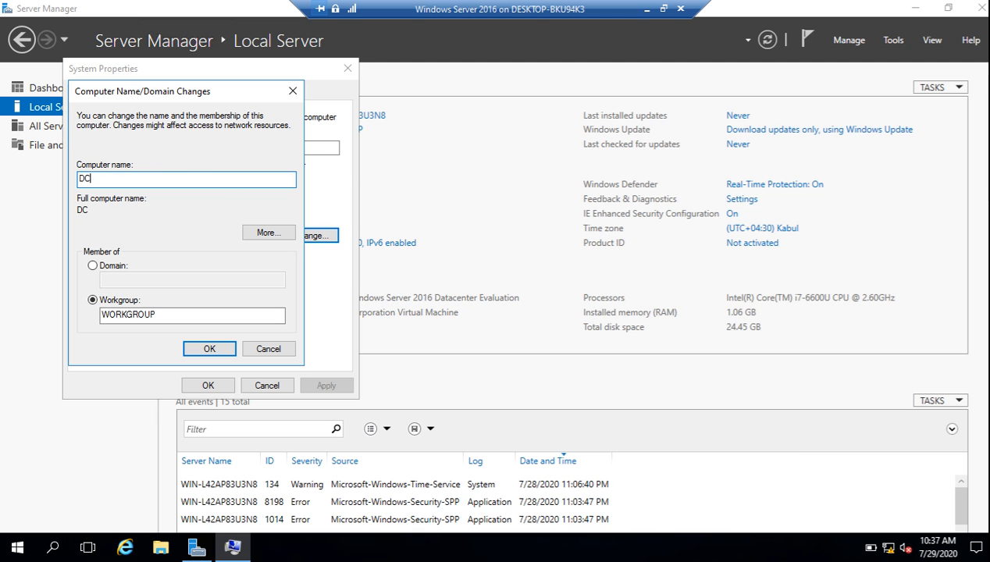
left_click(201, 351)
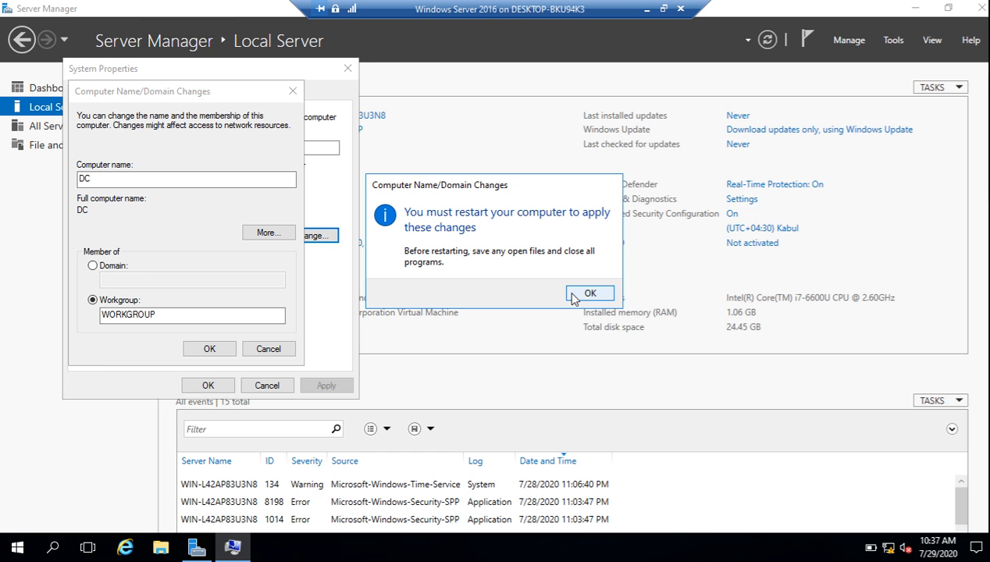
left_click(587, 294)
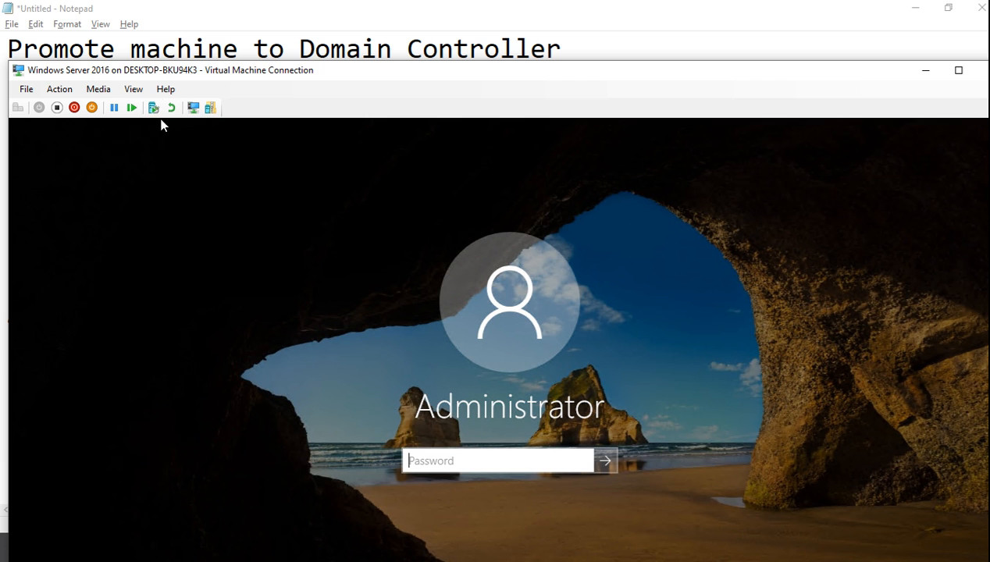
Switch the VM connection to full screen, sign back in as Administrator, and open Local Server
left_click(134, 90)
left_click(145, 105)
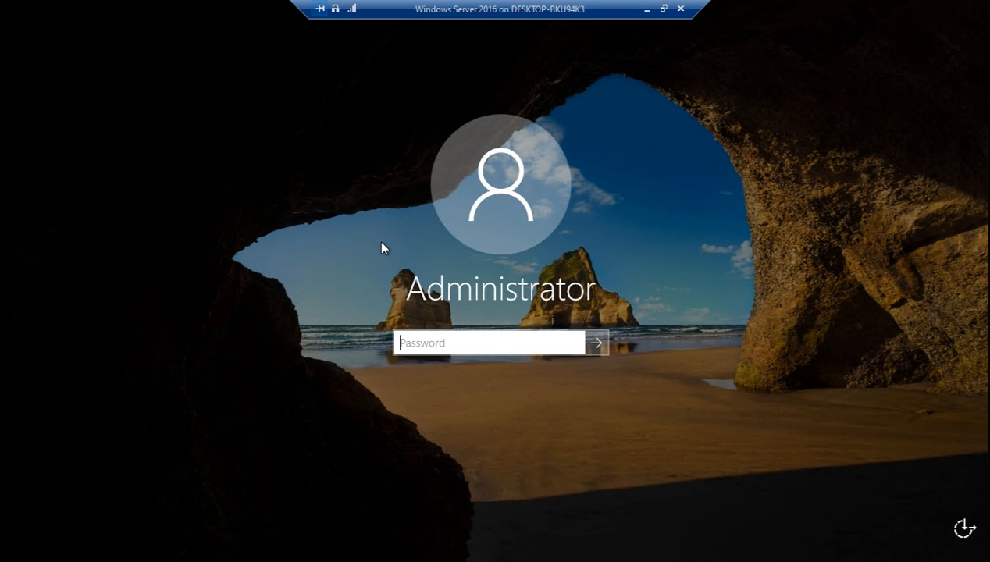
type("Pa$$w0rd")
key("Return")
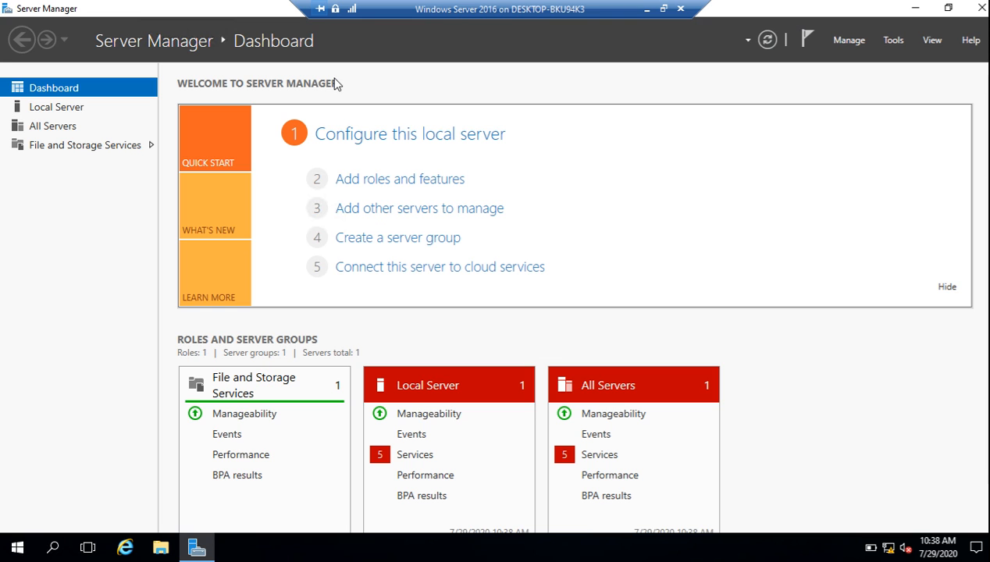
left_click(70, 117)
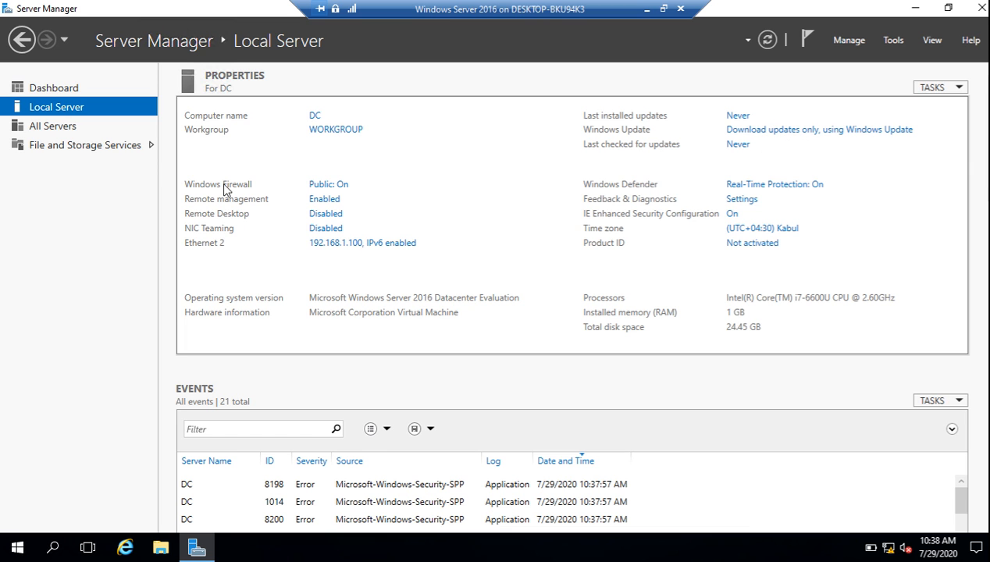
Minimize the VM and highlight step 2, 'Add the AD DS Server-Role', in the Notepad checklist
left_click(645, 11)
left_click_drag(448, 181, 51, 183)
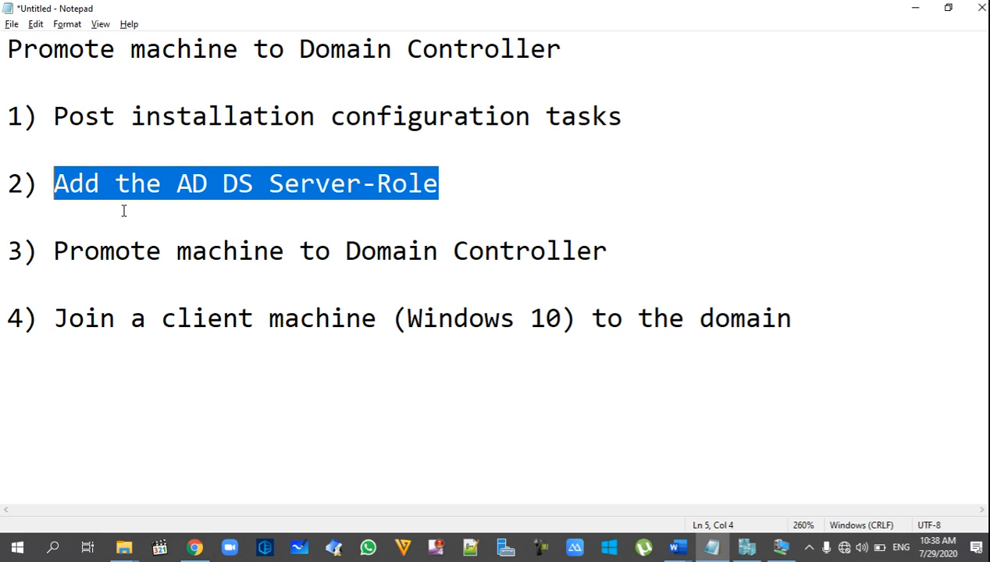
Highlight 'AD', 'DS' and 'Server-Role' in checklist step 2, then return to the server VM
left_click(258, 239)
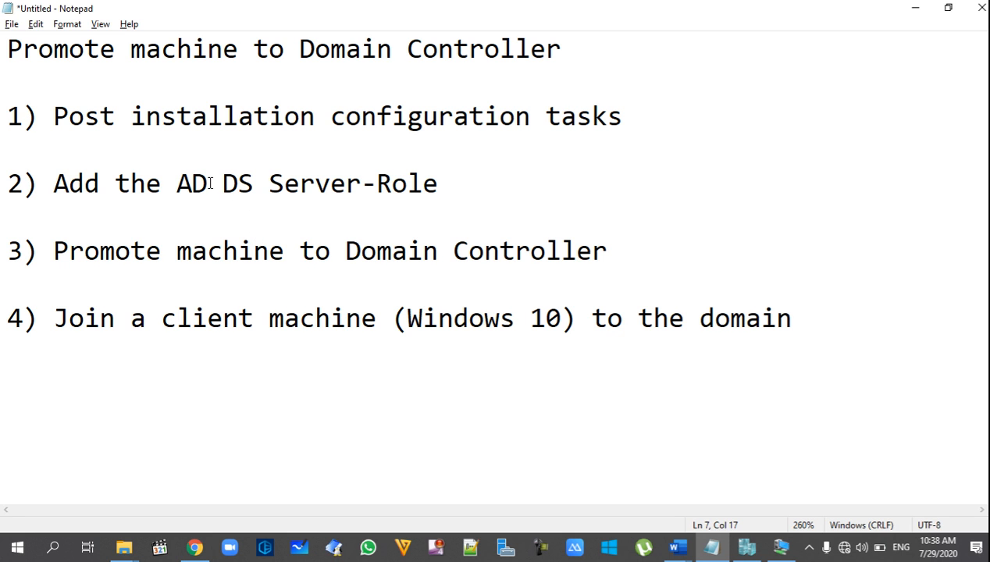
left_click_drag(210, 183, 178, 186)
left_click_drag(256, 185, 222, 184)
left_click(269, 209)
left_click_drag(438, 185, 279, 184)
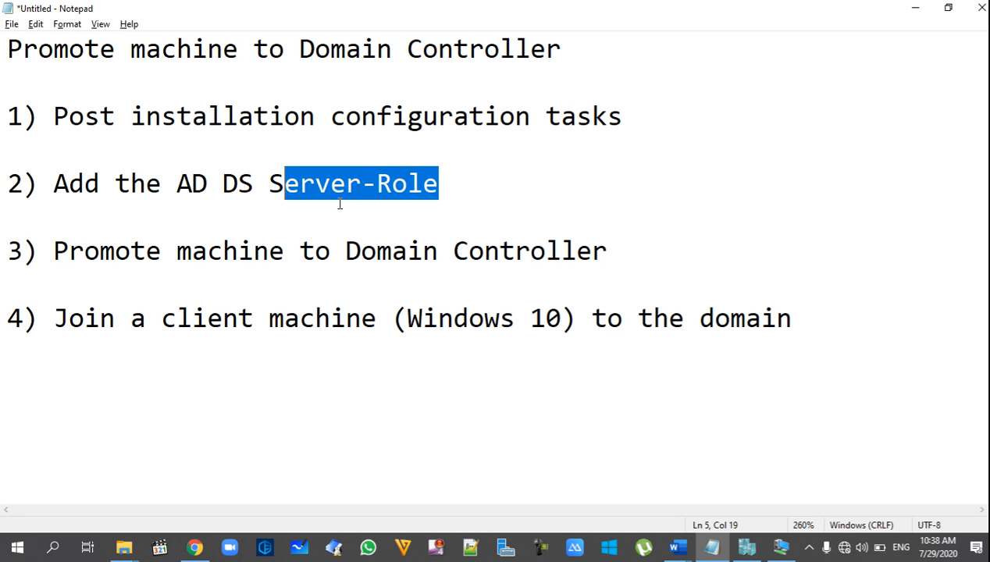
left_click(476, 204)
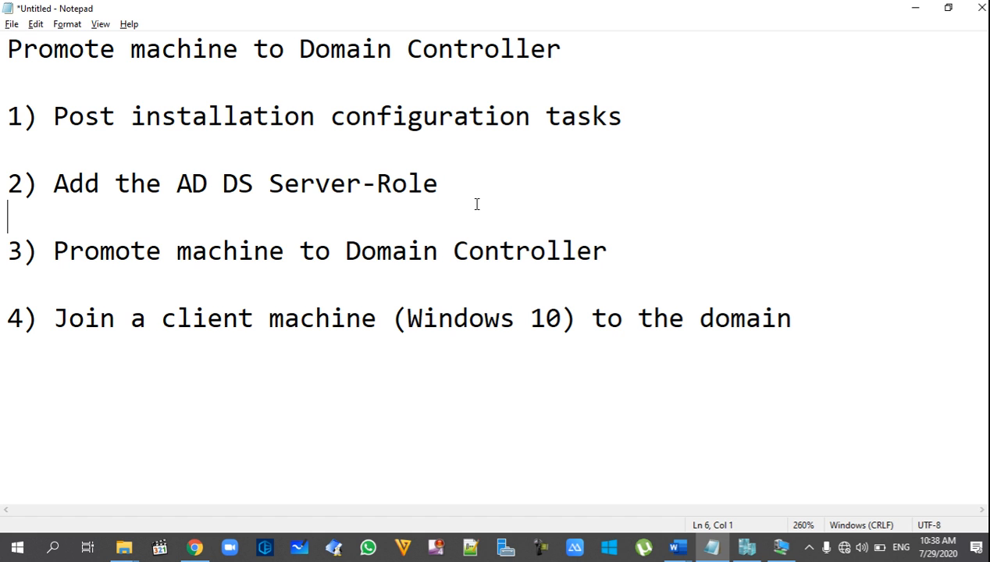
left_click(780, 546)
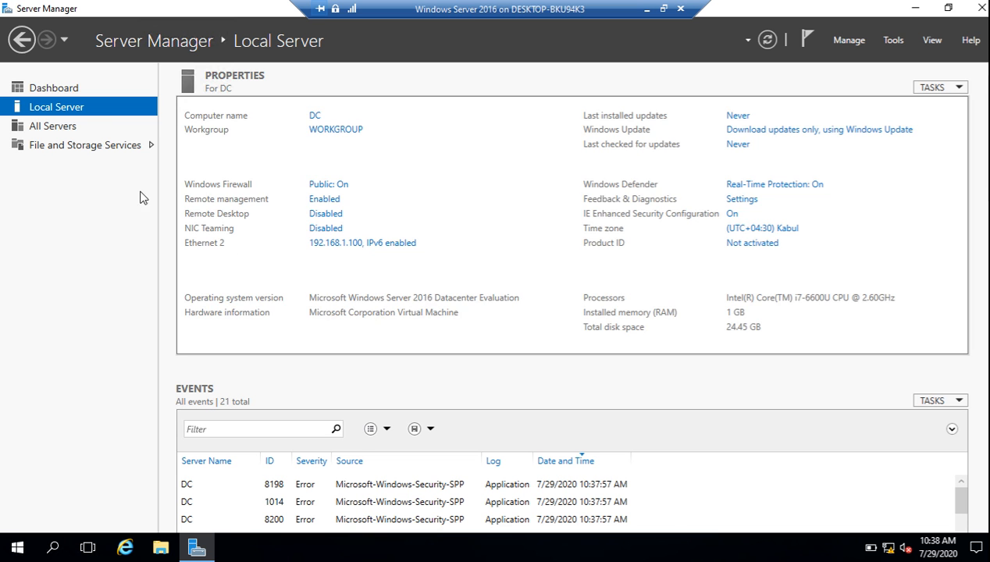
From Server Manager's All Servers list, launch Add Roles and Features for the DC server
left_click(49, 91)
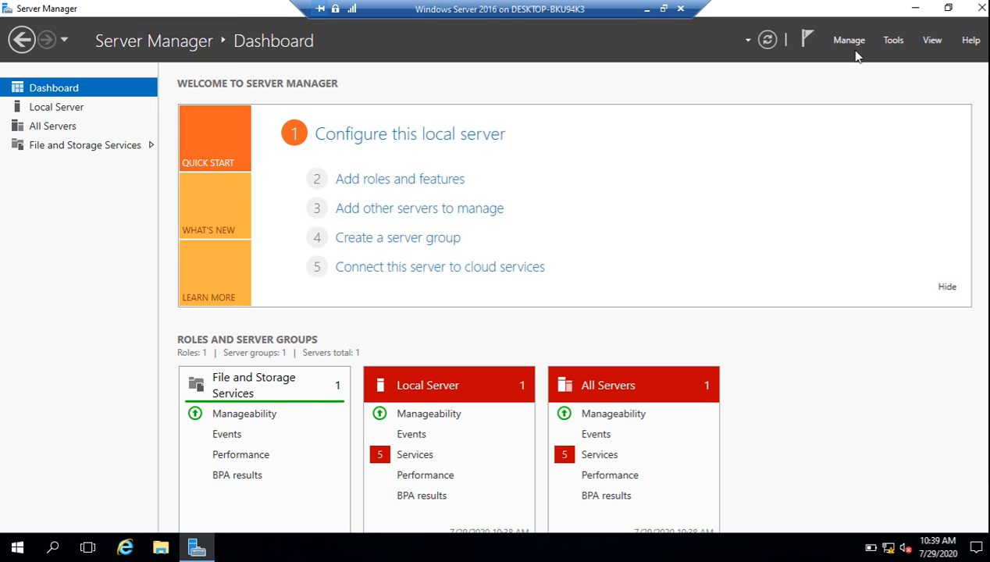
left_click(845, 42)
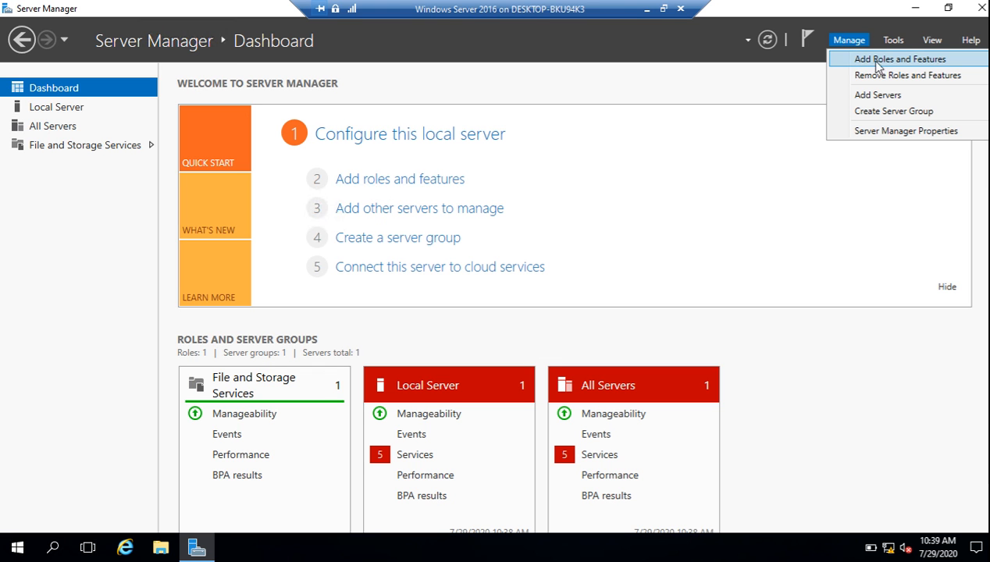
left_click(652, 133)
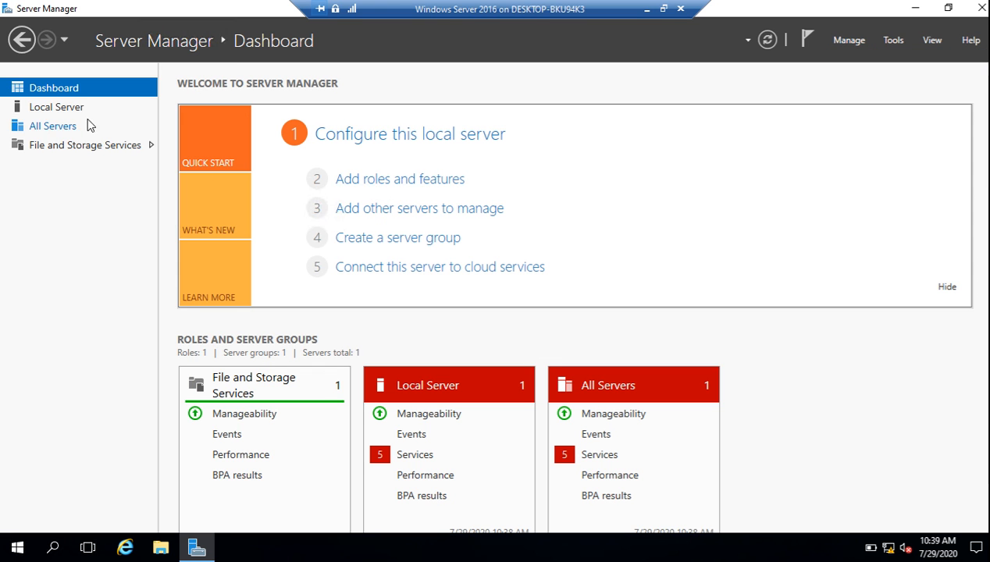
left_click(58, 128)
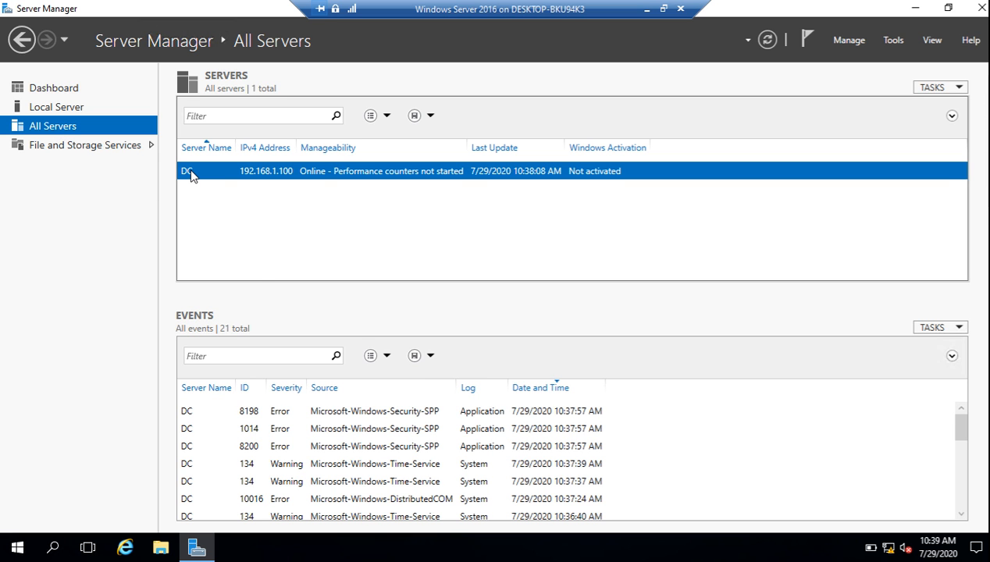
right_click(192, 175)
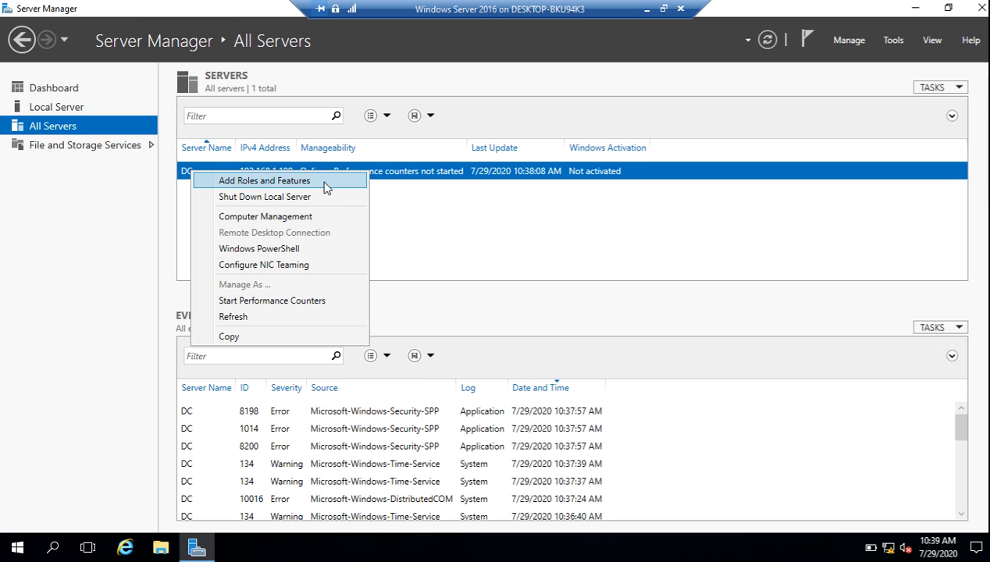
left_click(269, 182)
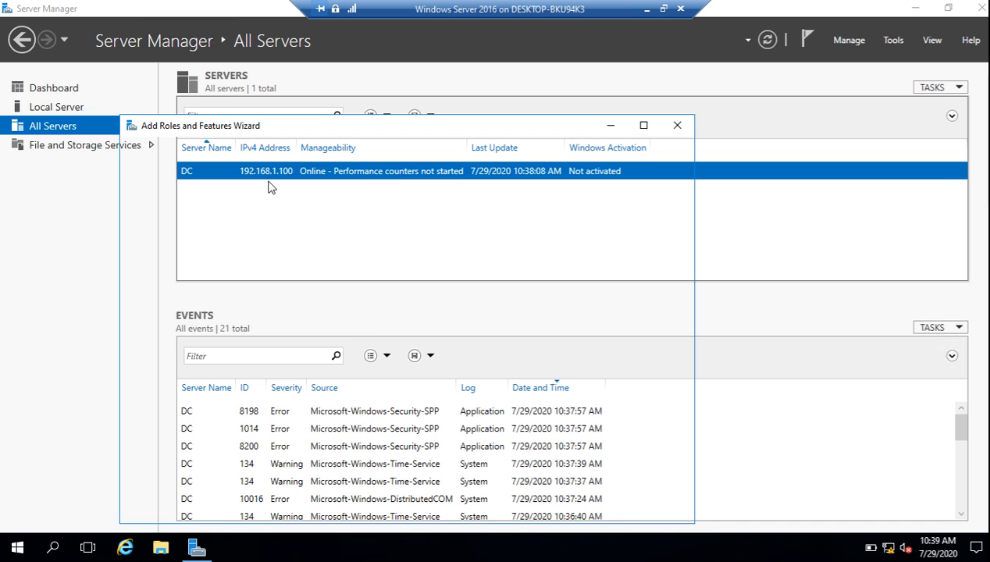
Advance the wizard past Before You Begin, role-based installation, and DC as the destination server
left_click_drag(344, 129, 433, 80)
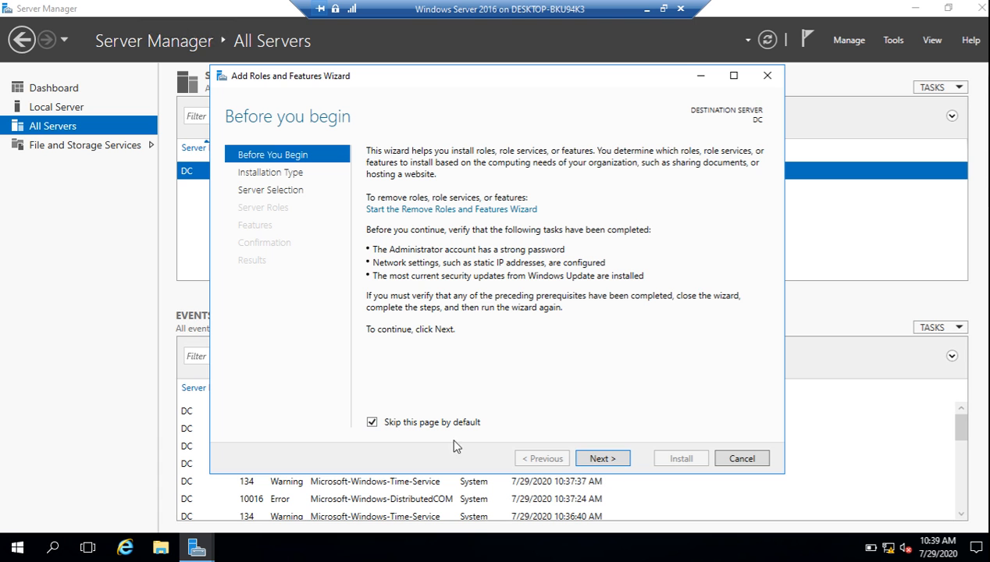
left_click(613, 463)
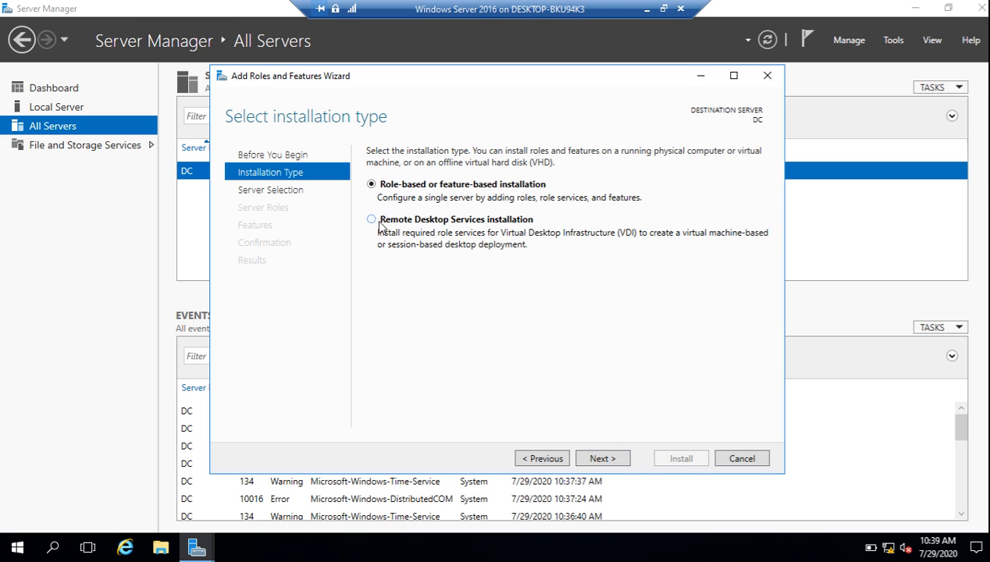
left_click(609, 460)
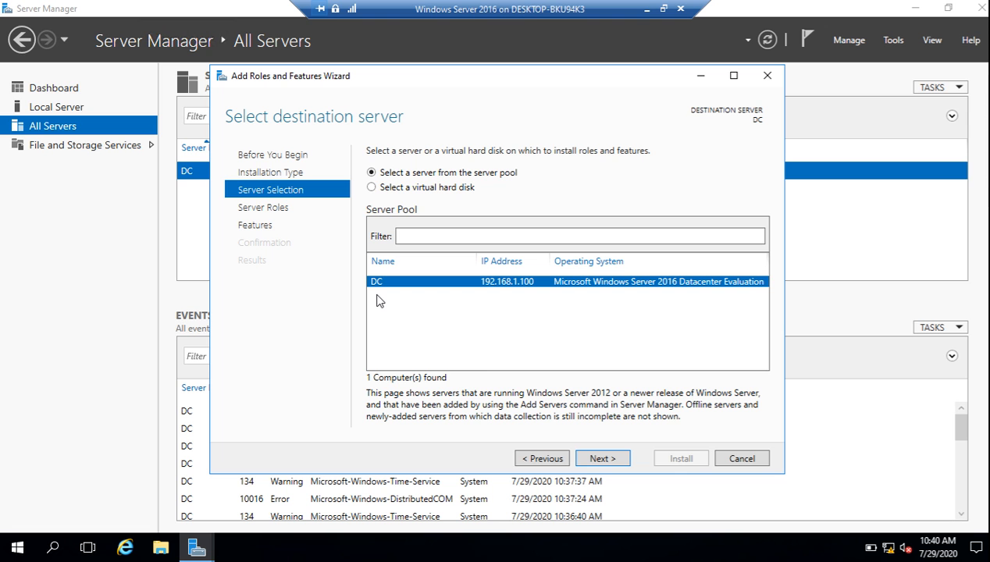
left_click(601, 459)
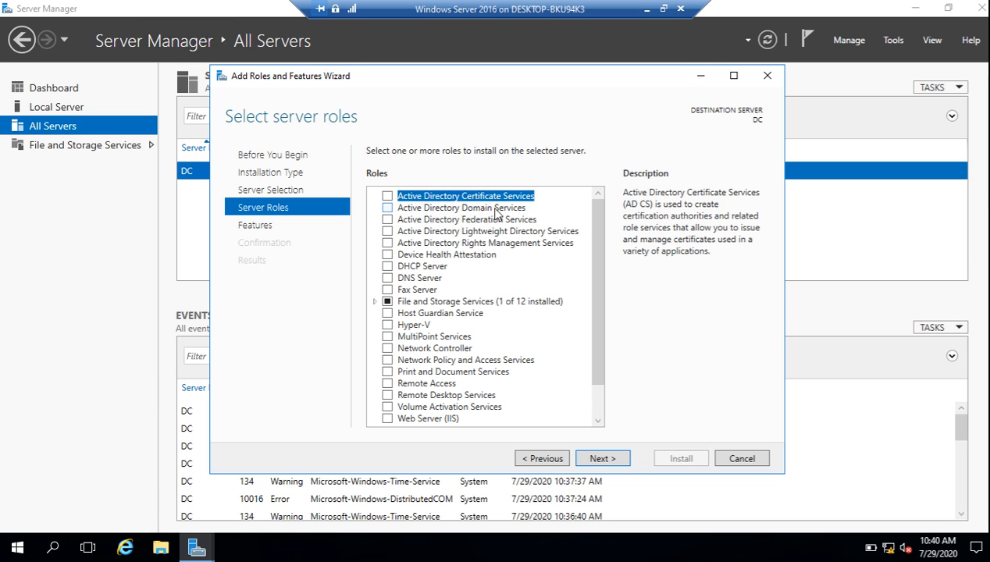
Select the Active Directory Domain Services role with its required management tools and advance to Features
left_click(387, 209)
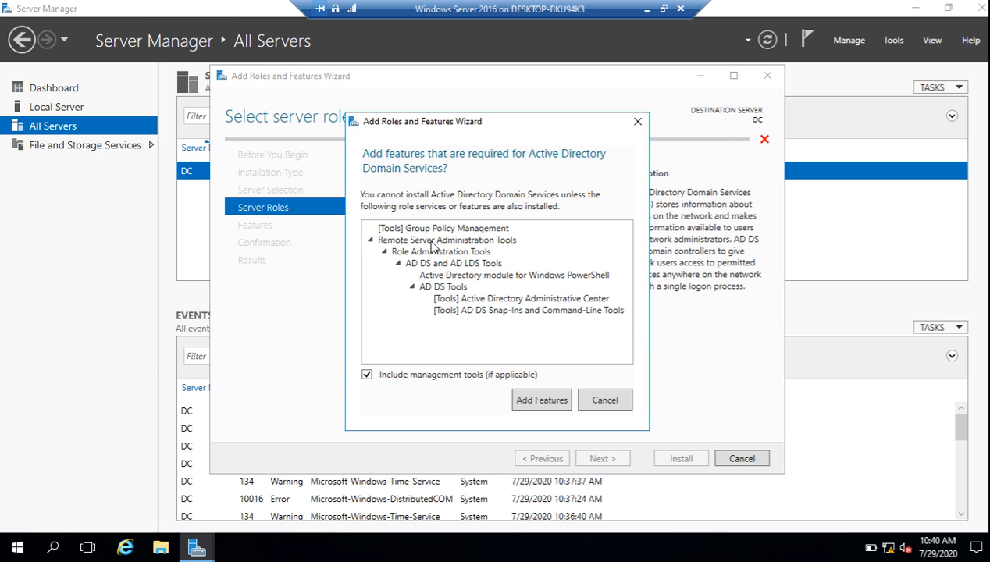
left_click(537, 401)
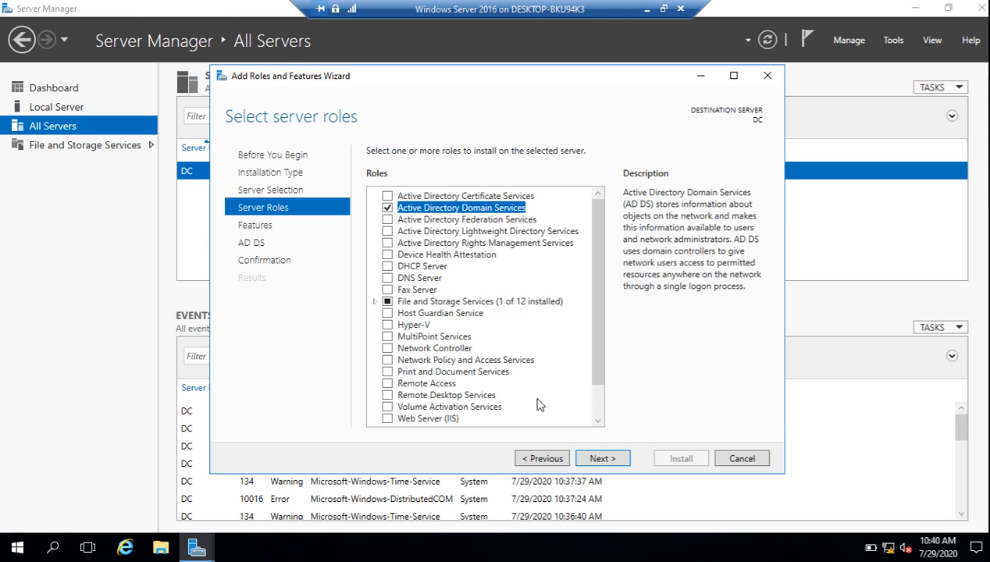
left_click(598, 463)
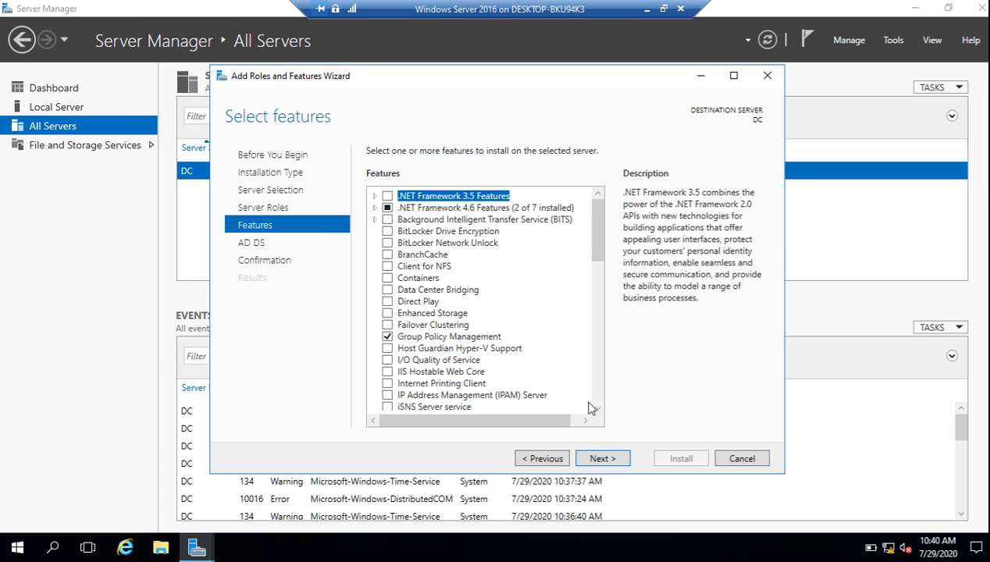
scroll(601, 402, "down", 12)
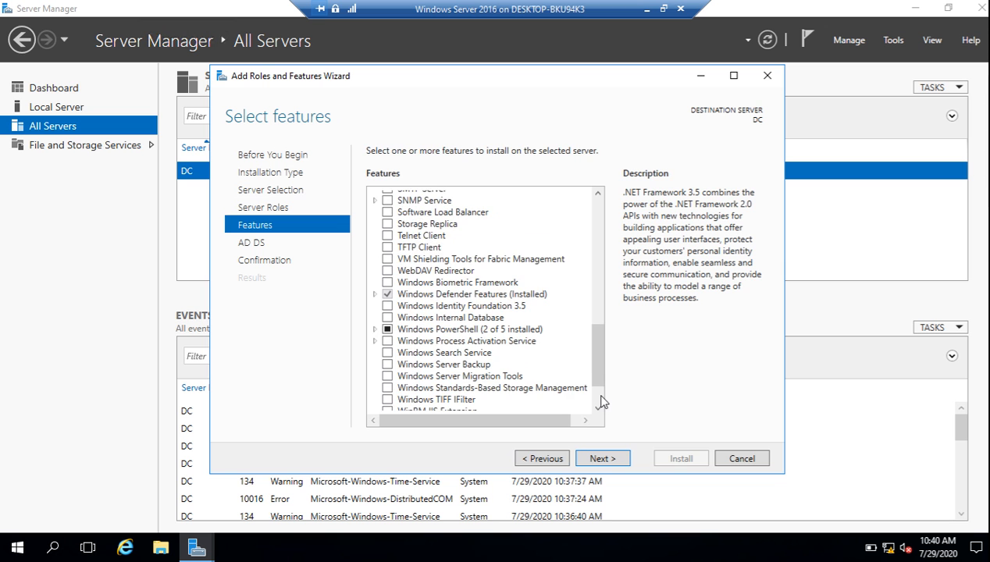
scroll(599, 402, "down", 2)
scroll(599, 213, "up", 10)
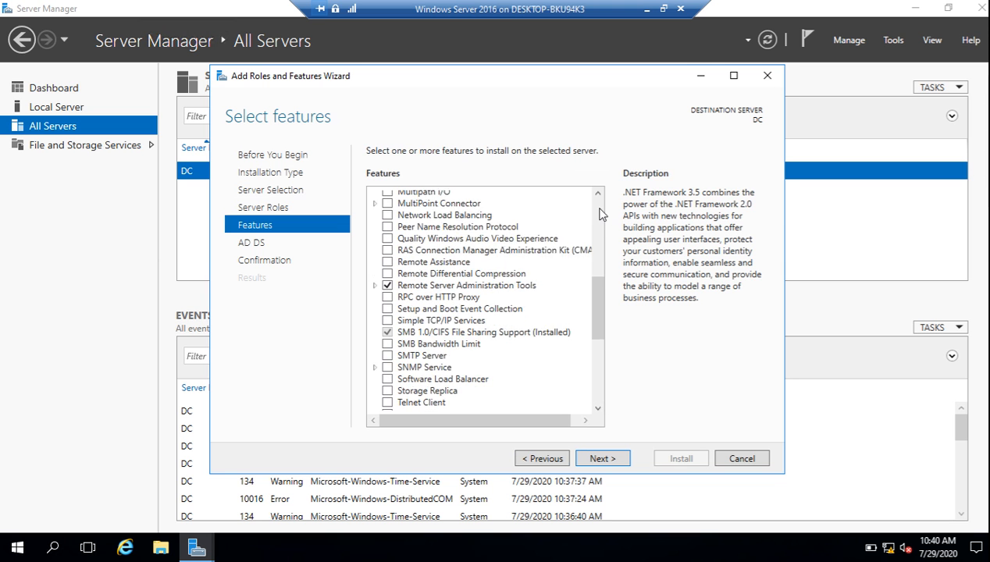
left_click(598, 194)
left_click(598, 194)
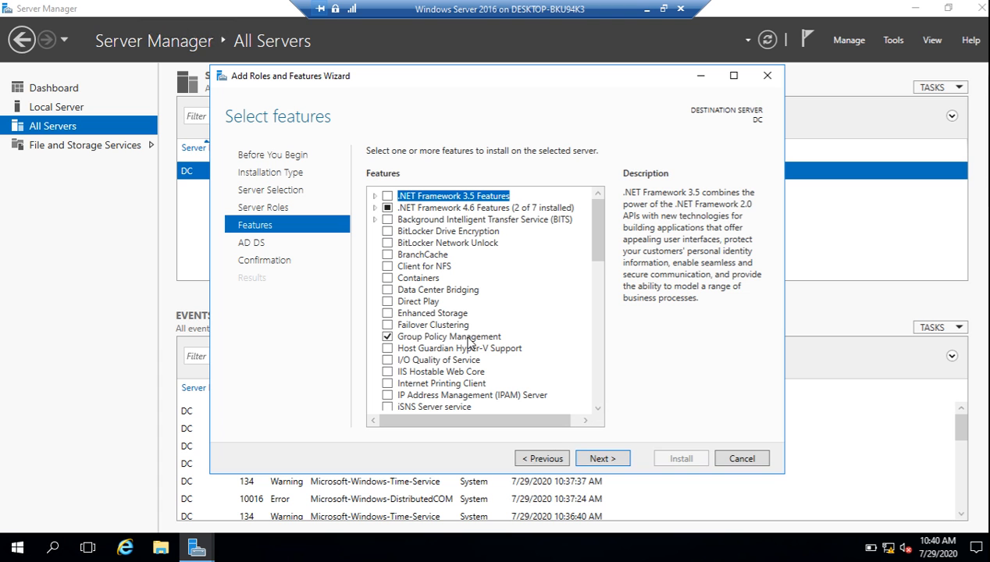
Pass the Features and AD DS pages and install the AD DS role on DC
left_click(600, 461)
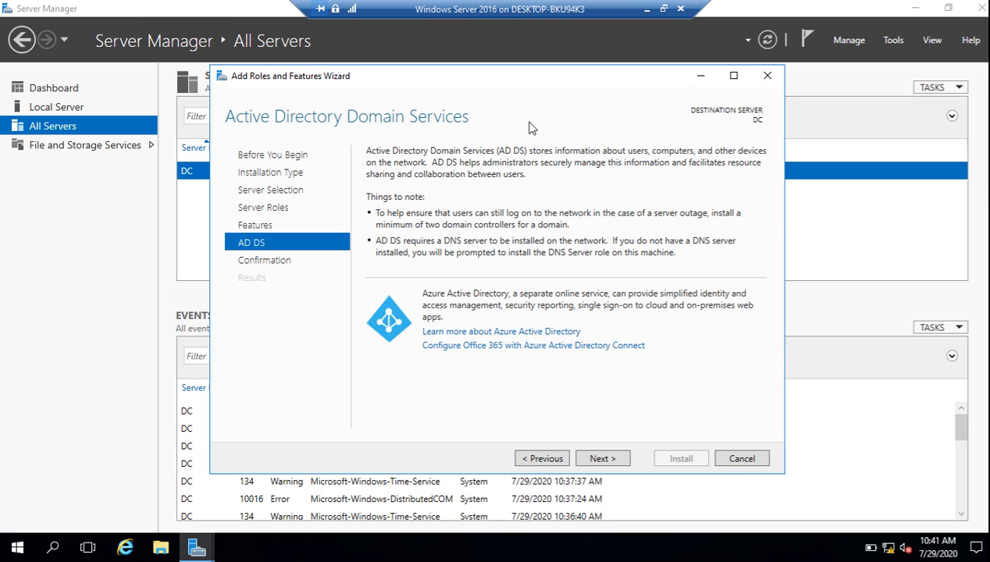
left_click(600, 460)
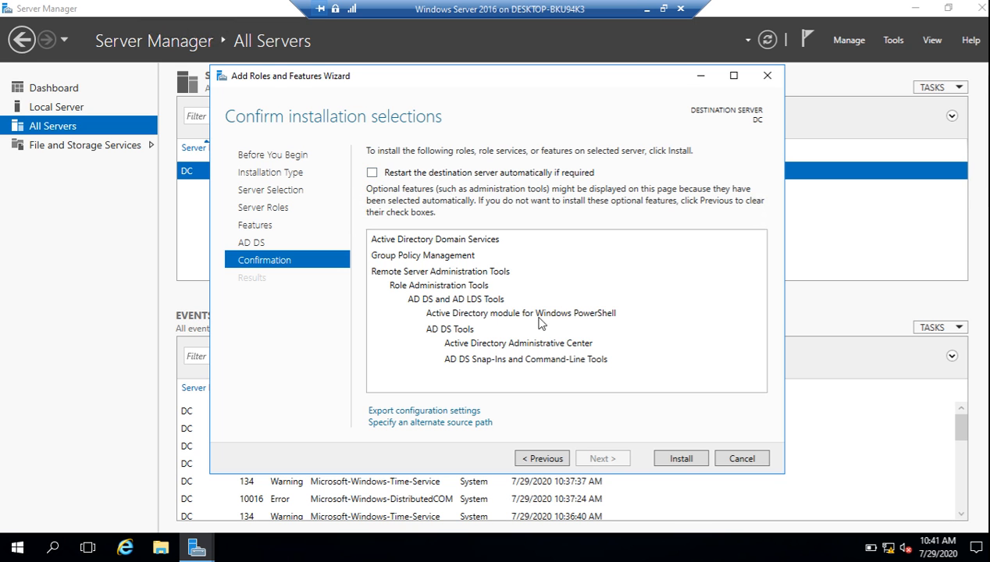
left_click(682, 459)
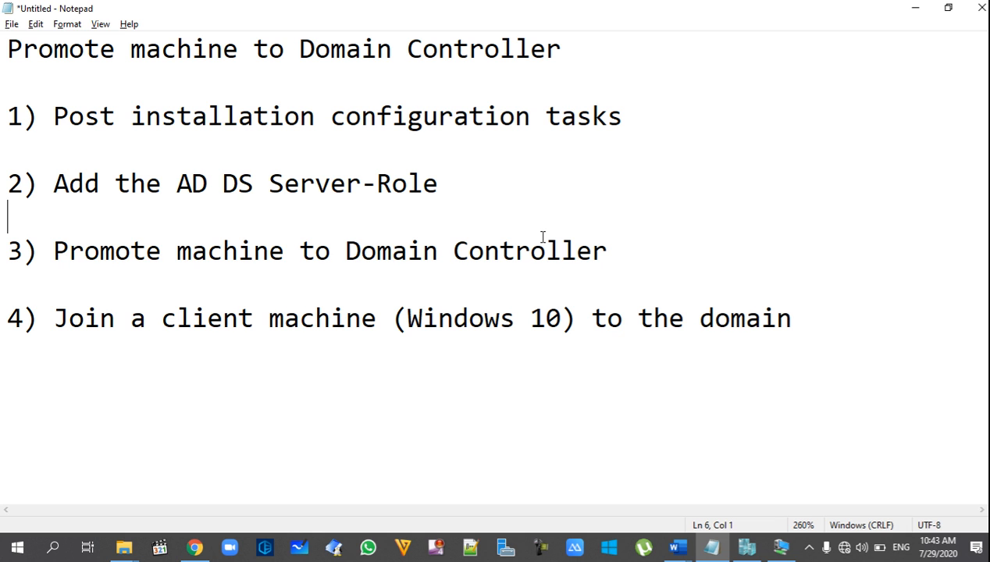
Check checklist step 3 'Promote machine to Domain Controller', then return to the Windows Server VM
left_click_drag(615, 250, 53, 259)
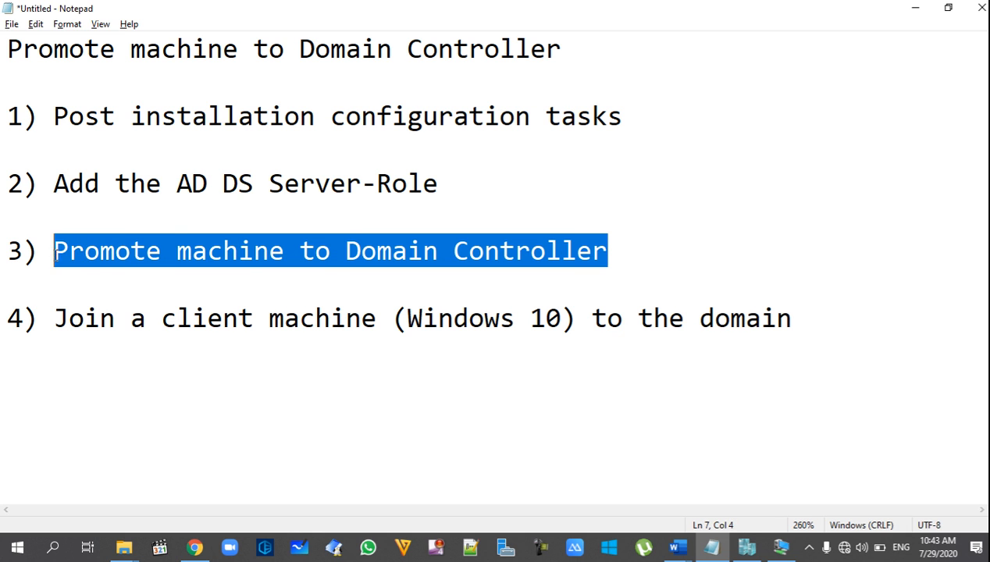
left_click(134, 276)
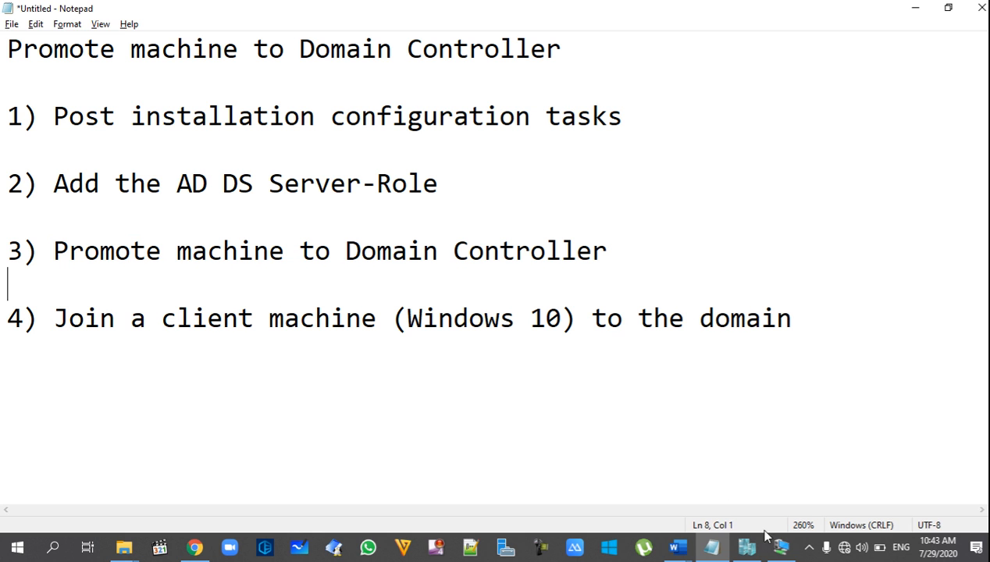
mouse_move(777, 547)
left_click(776, 476)
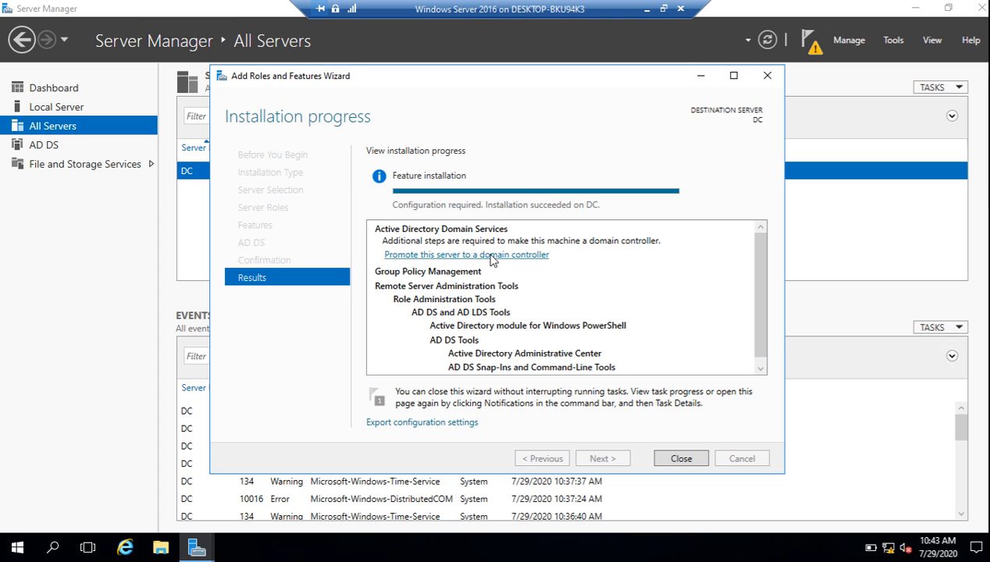
Close the finished roles wizard and launch 'Promote this server to a domain controller' from notifications
left_click(679, 459)
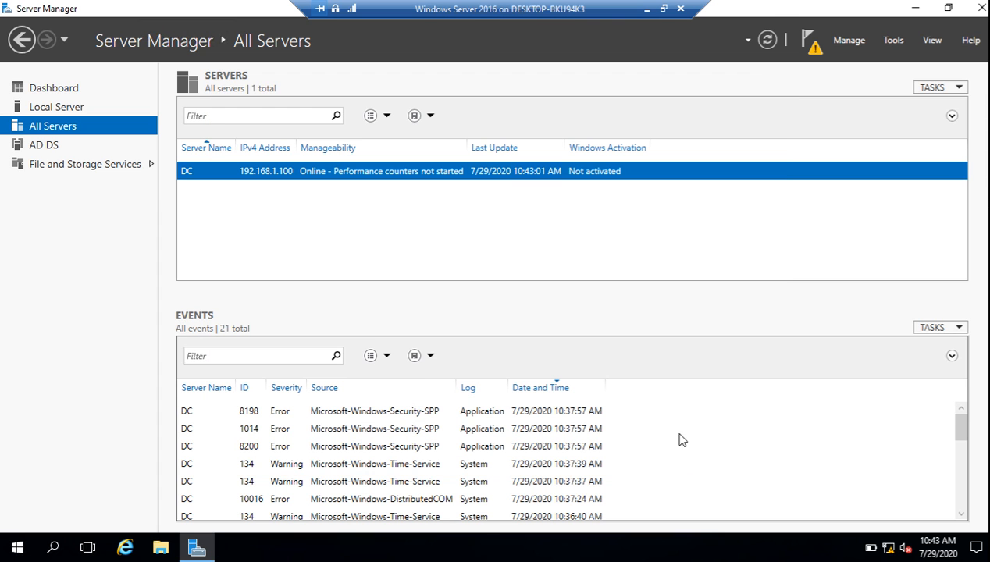
left_click(808, 40)
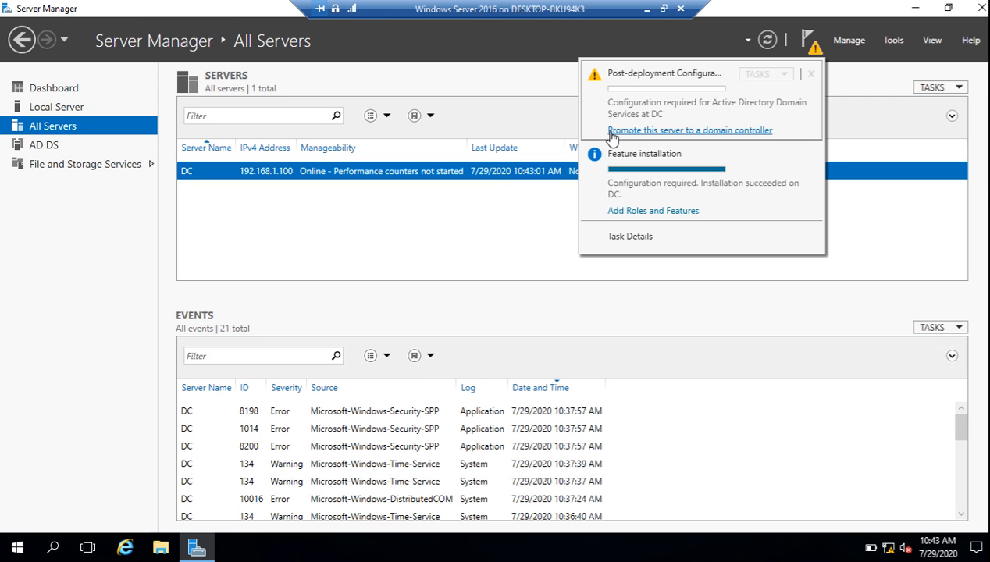
left_click(690, 130)
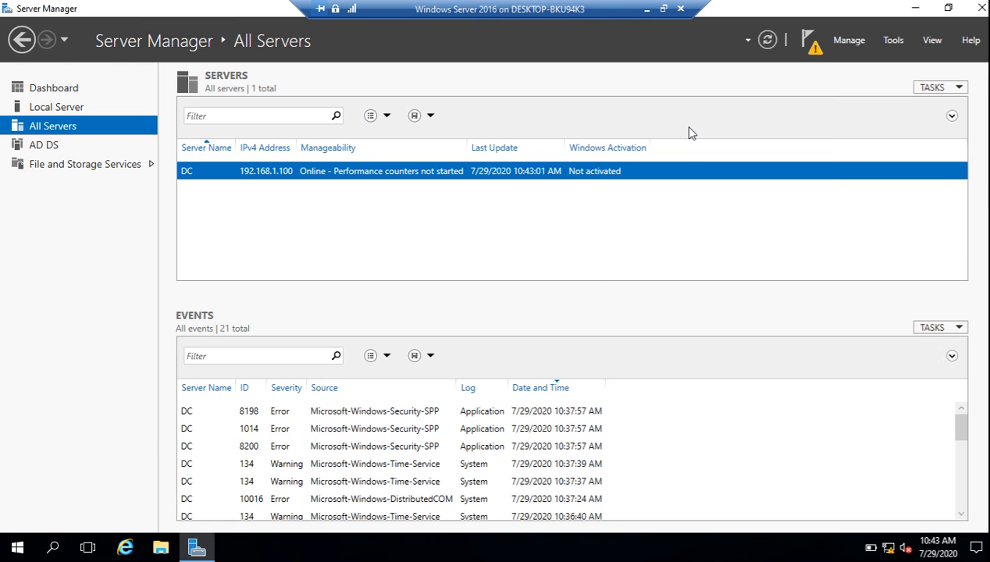
left_click_drag(234, 48, 370, 59)
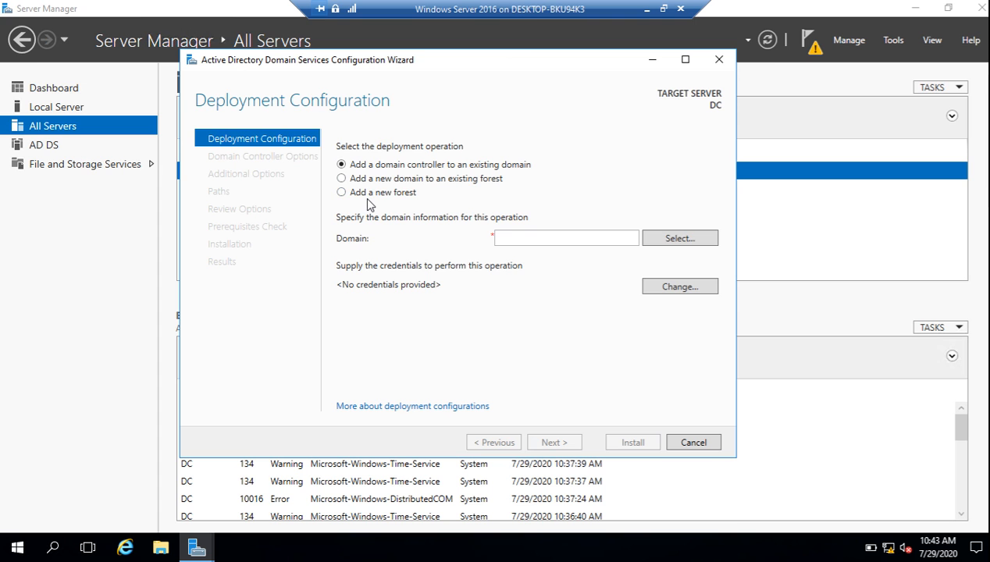
Choose Add a new forest with root domain name kardan.com and continue
left_click(387, 193)
left_click(521, 238)
type("kardan.com")
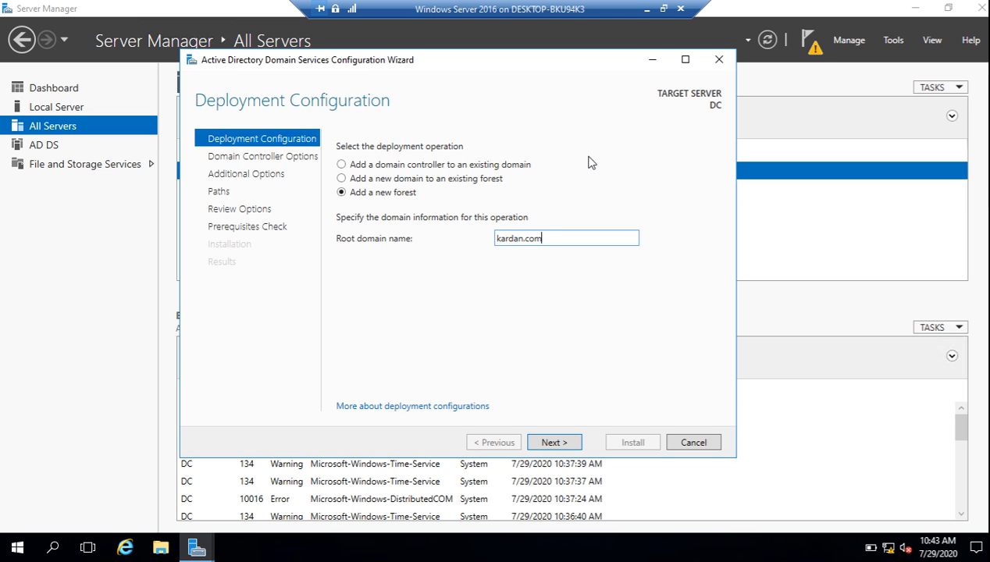
left_click(554, 443)
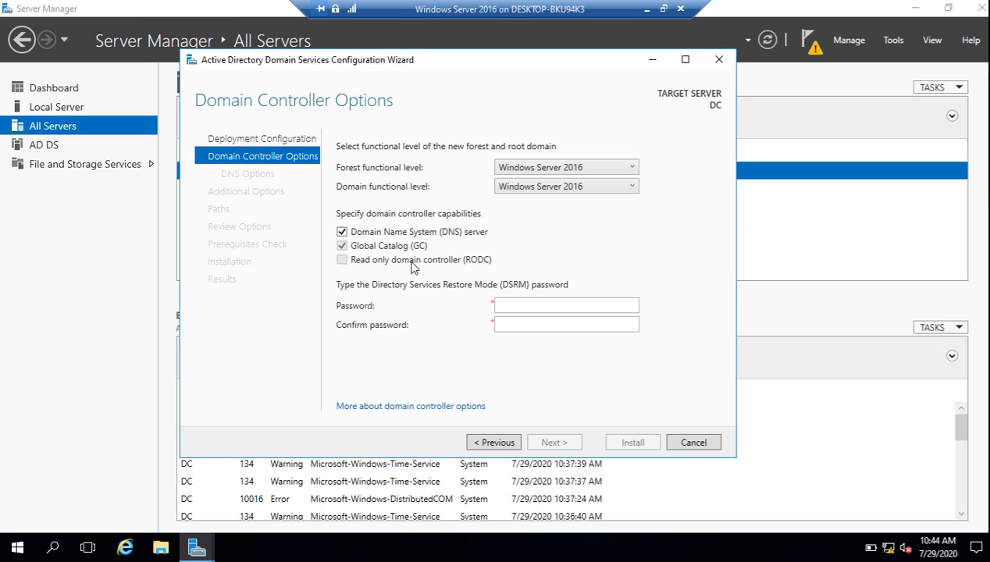
Enter and confirm the Directory Services Restore Mode password, then continue to DNS Options
left_click(563, 310)
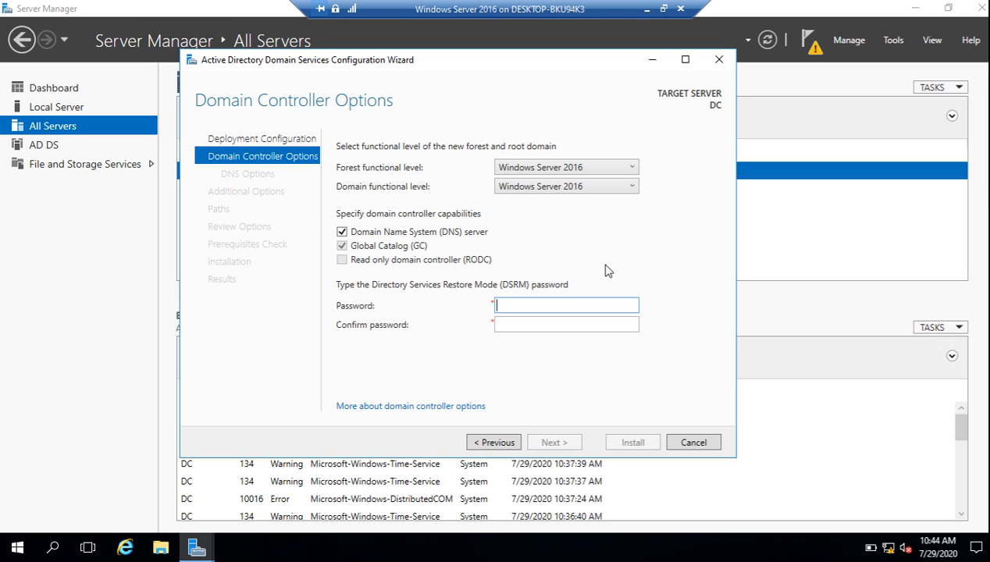
type("••••••••")
key("Tab")
type("•••")
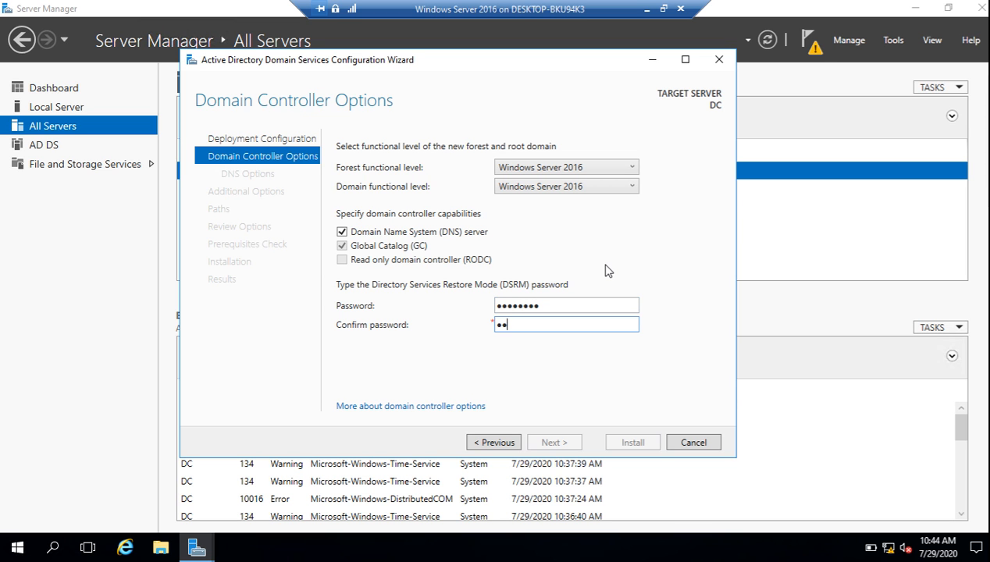
key("BackSpace")
key("BackSpace")
key("BackSpace")
type("••••••••")
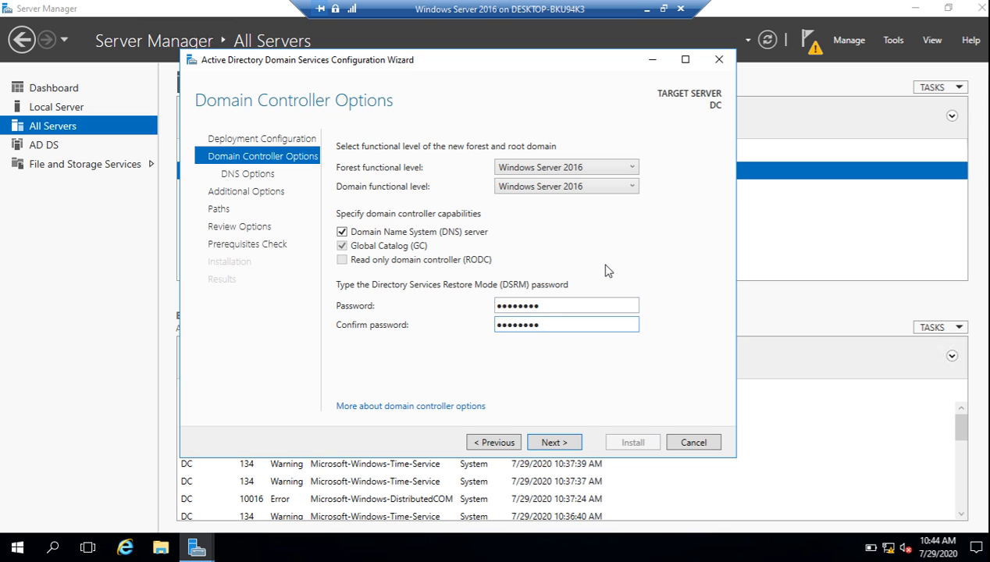
left_click(552, 443)
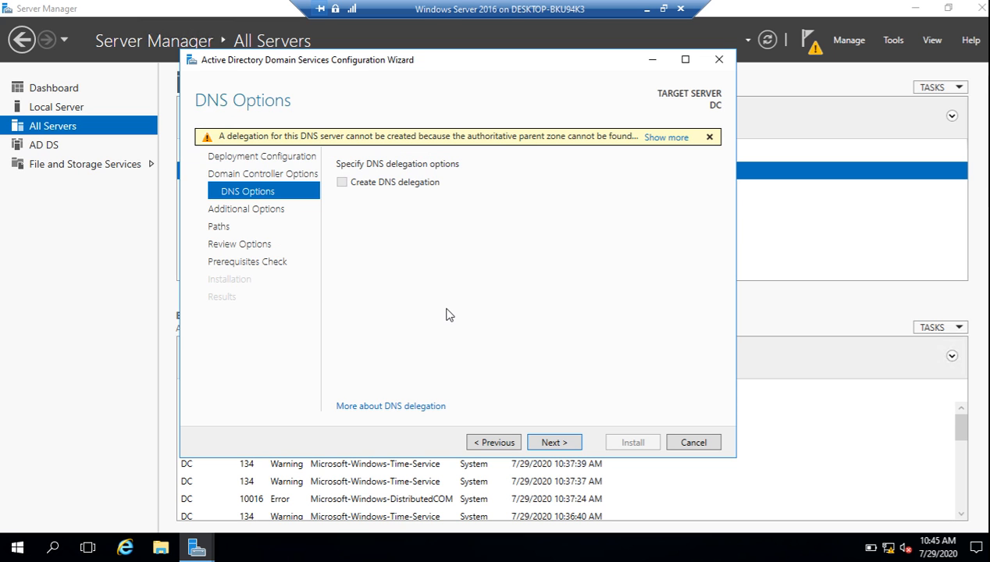
Keep NetBIOS name KARDAN and default C:\Windows\NTDS and C:\Windows\SYSVOL paths, reaching Review Options
left_click(552, 443)
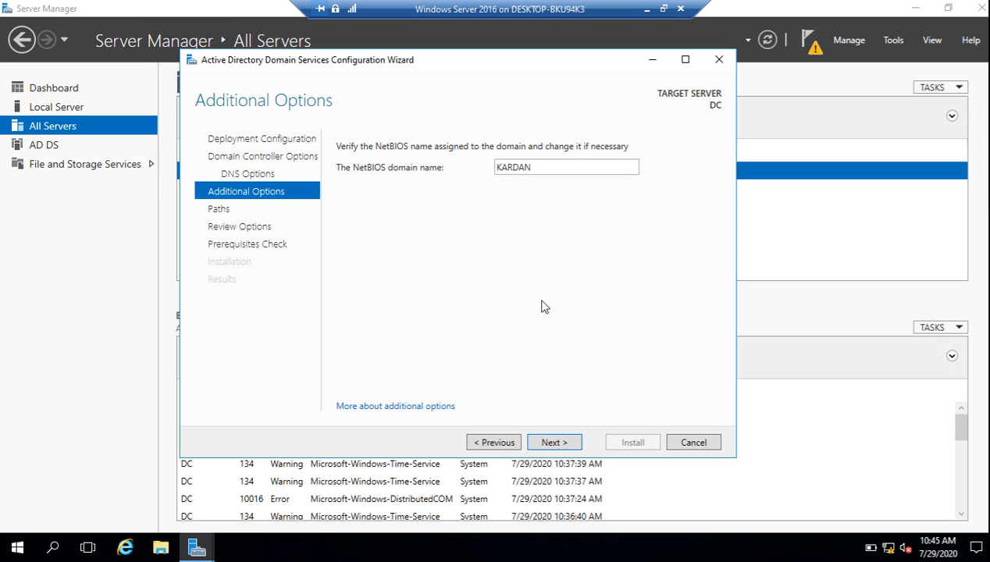
double_click(542, 169)
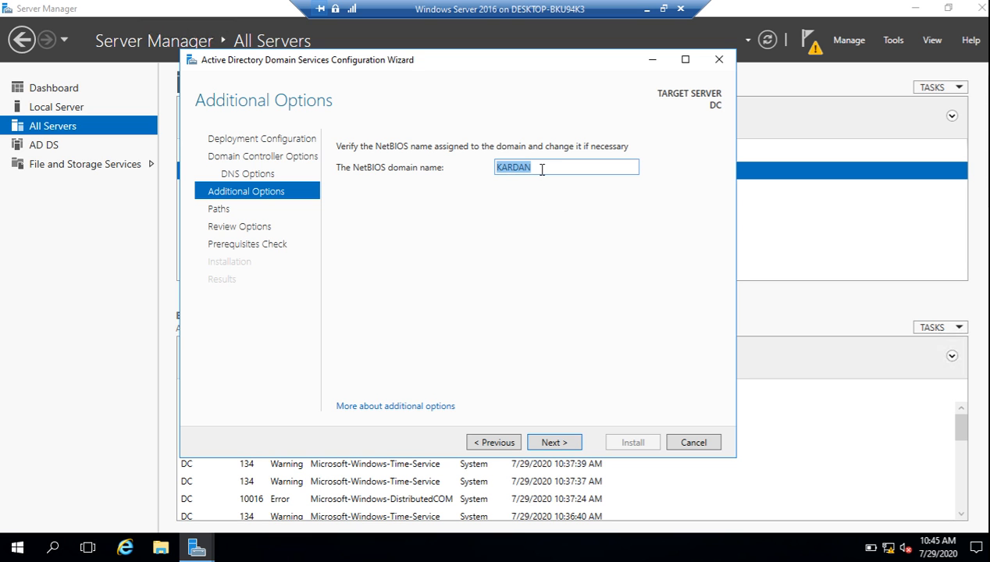
left_click(542, 169)
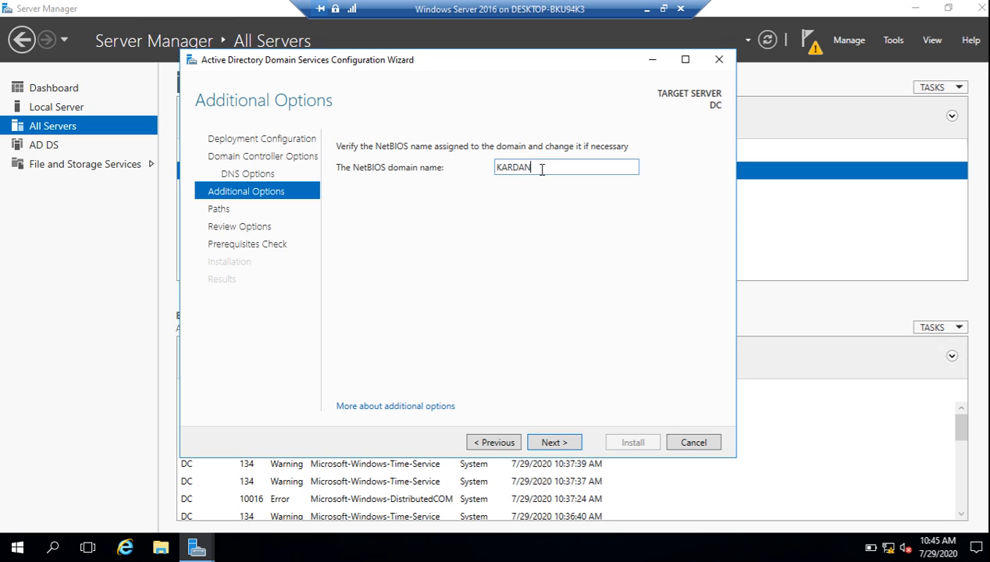
left_click(555, 442)
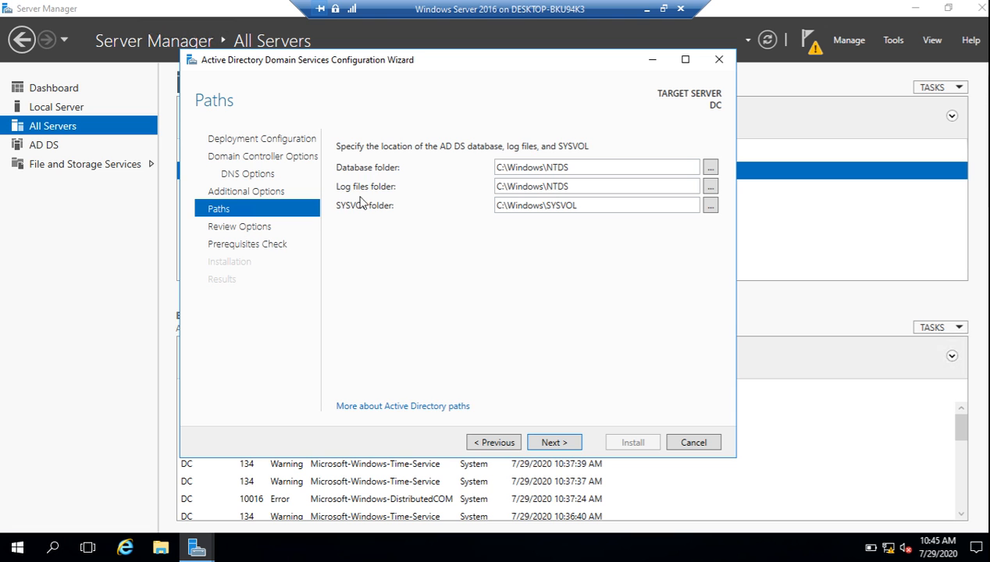
left_click(575, 444)
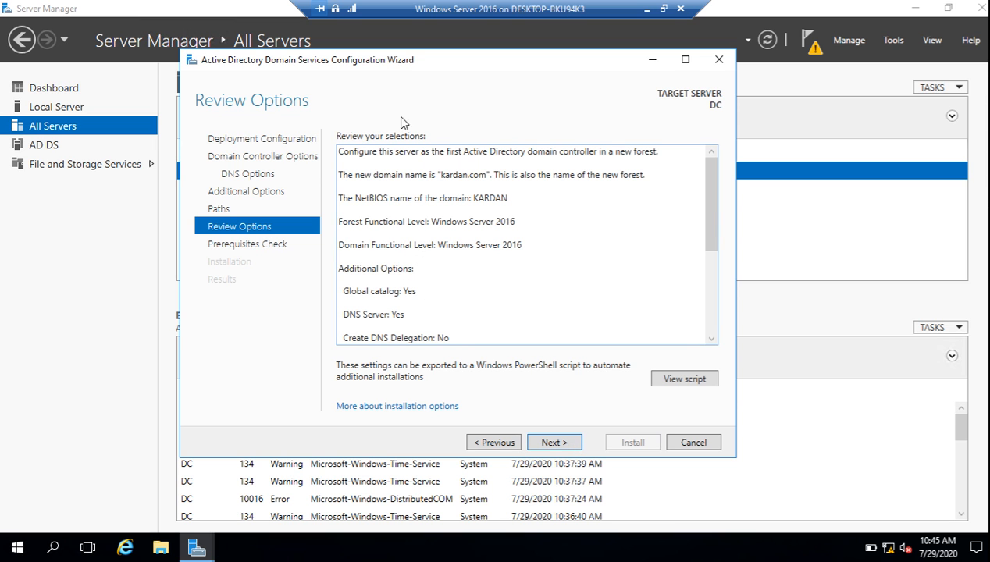
Review the remaining selections and the generated PowerShell script, then run the prerequisites check
left_click(711, 339)
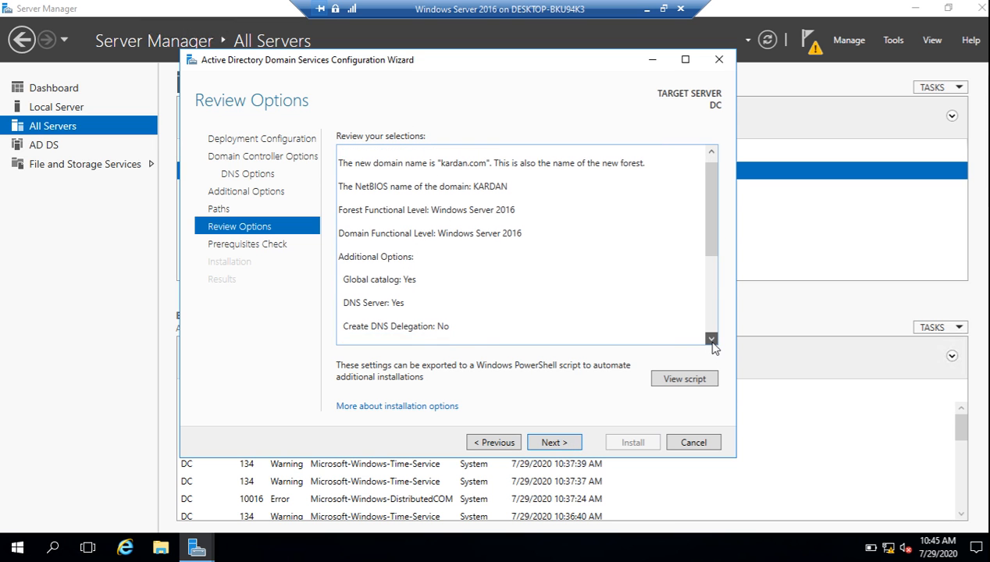
left_click(670, 379)
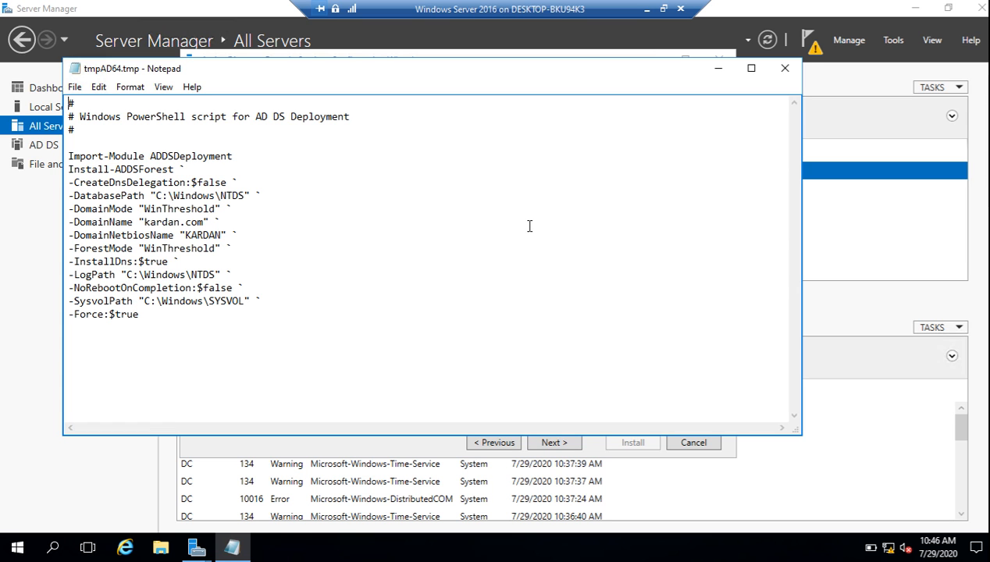
left_click(785, 69)
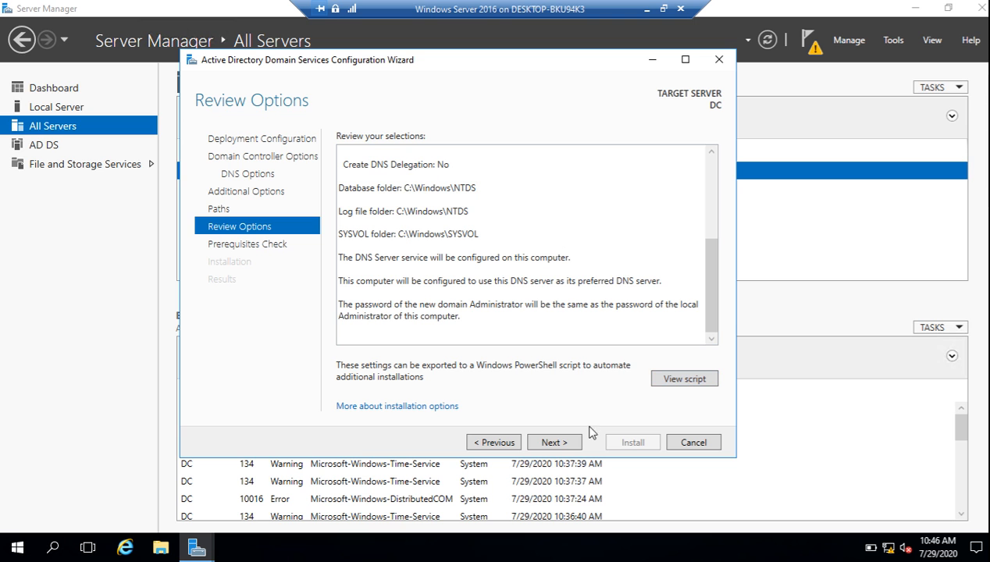
left_click(551, 442)
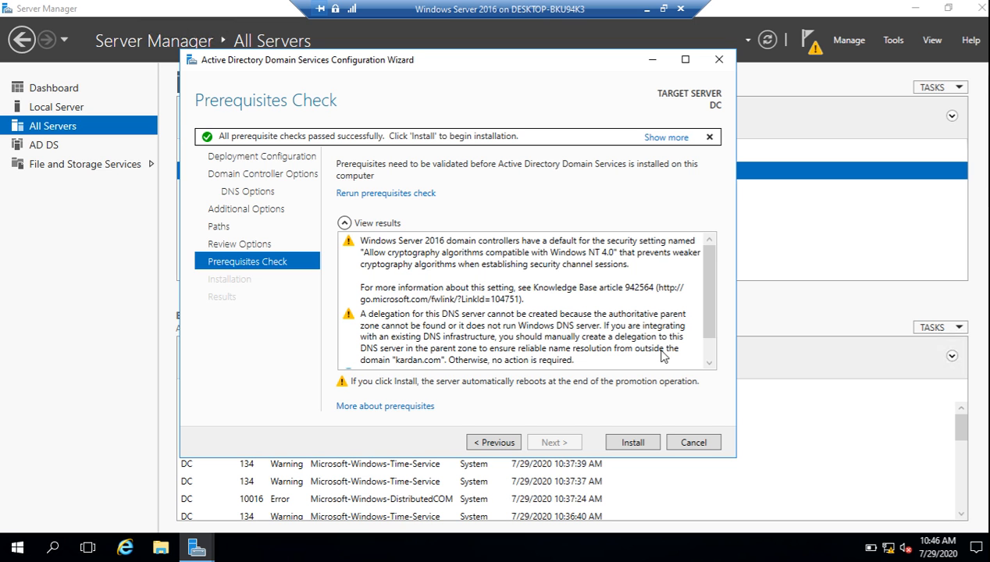
Scroll to the end of the passed prerequisite results and start the domain controller installation
left_click(709, 363)
left_click(710, 364)
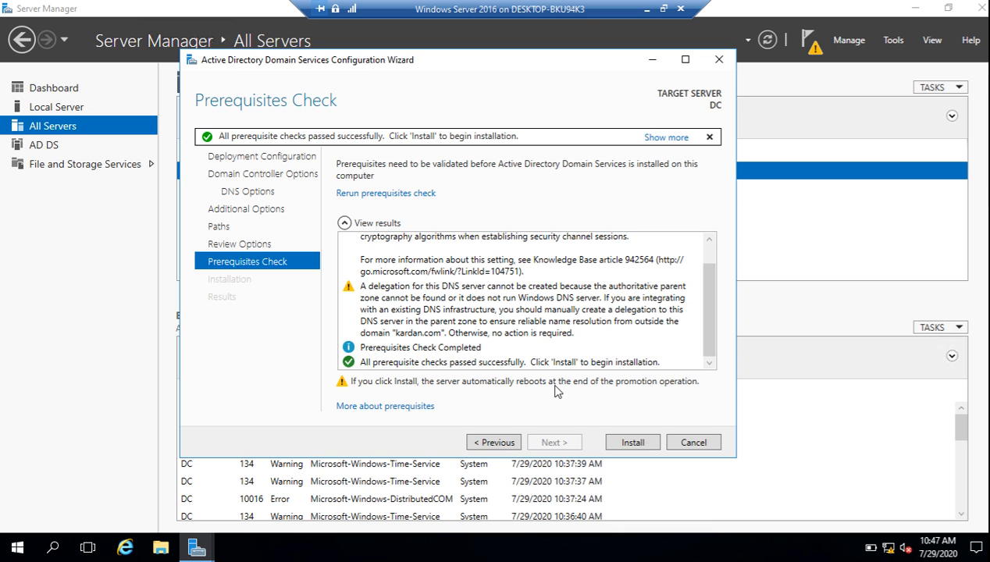
left_click(617, 447)
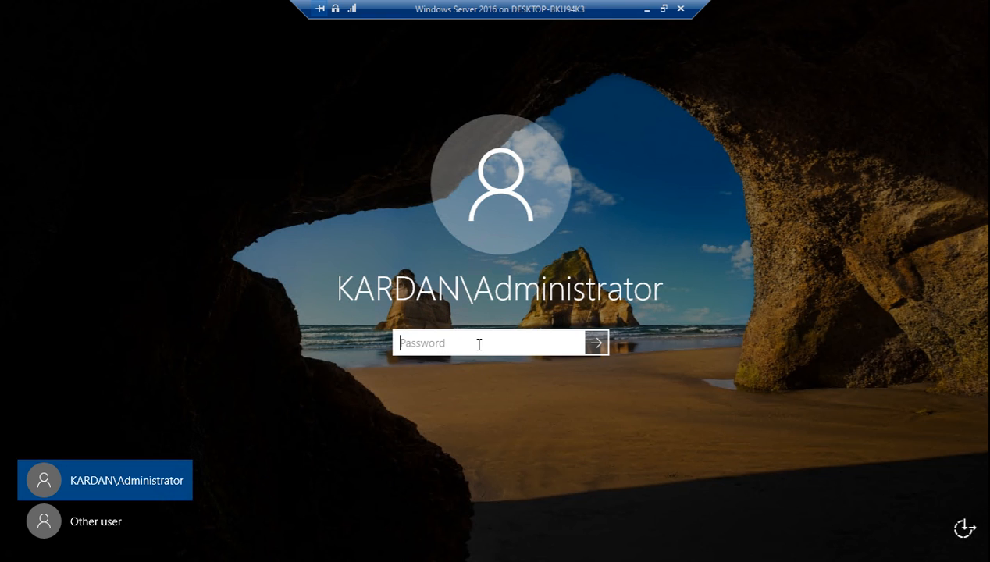
Sign in as the domain administrator, confirm DC is in kardan.com under Local Server, and minimize the VM
type("••••••")
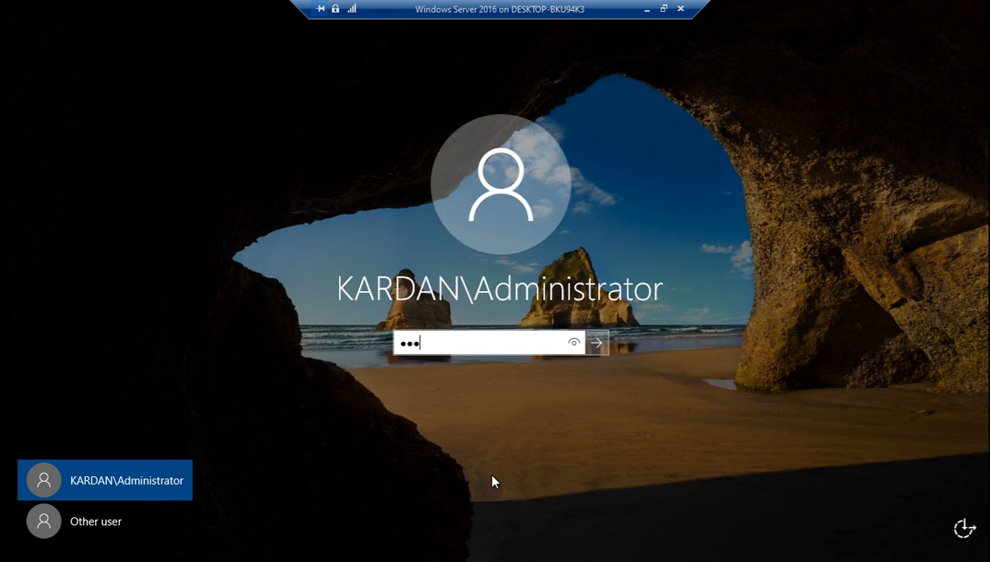
type("••")
key("Return")
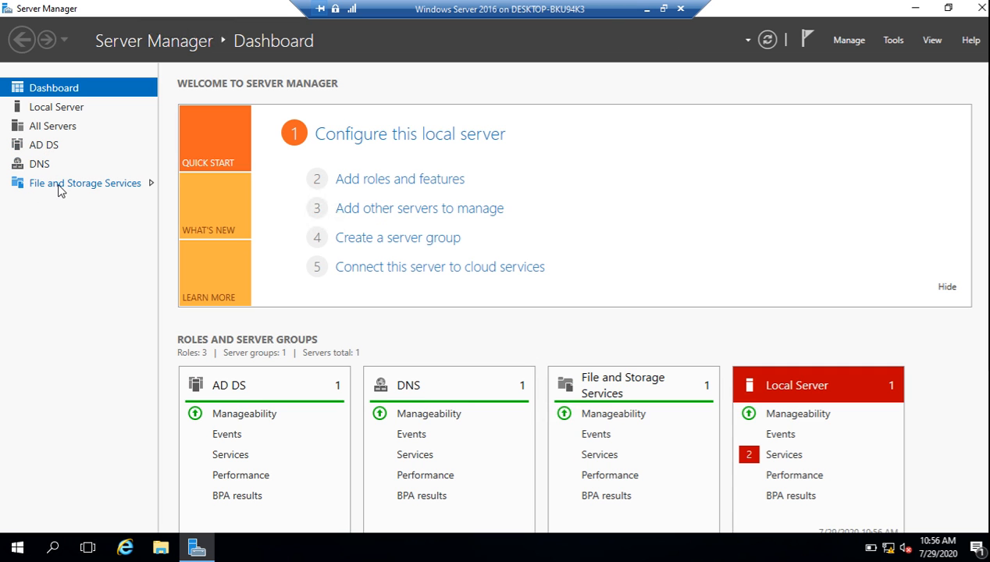
left_click(57, 109)
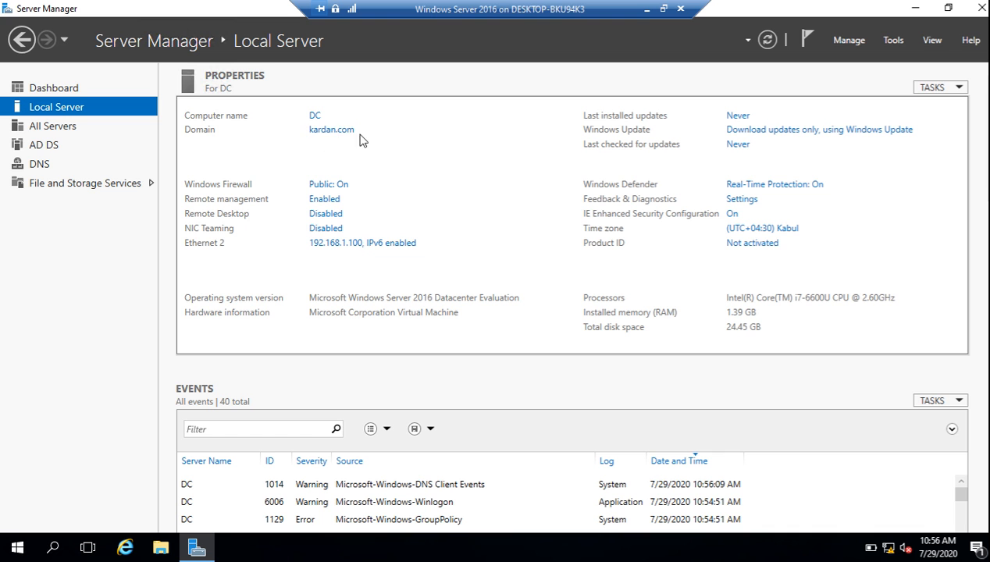
left_click(646, 10)
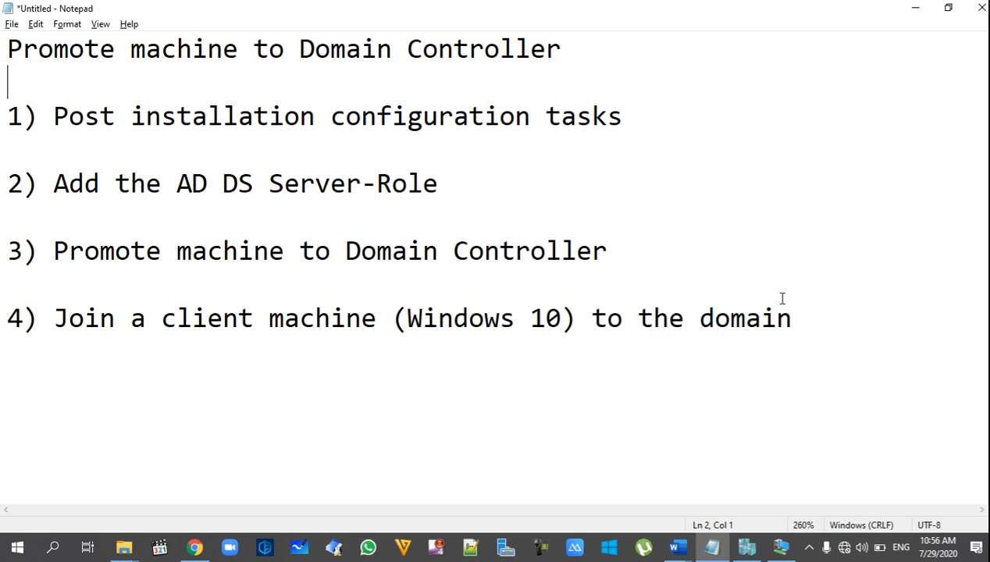
Highlight step 4 about joining a Windows 10 client in Notepad, then switch to the Windows 10 VM
left_click_drag(805, 317, 52, 323)
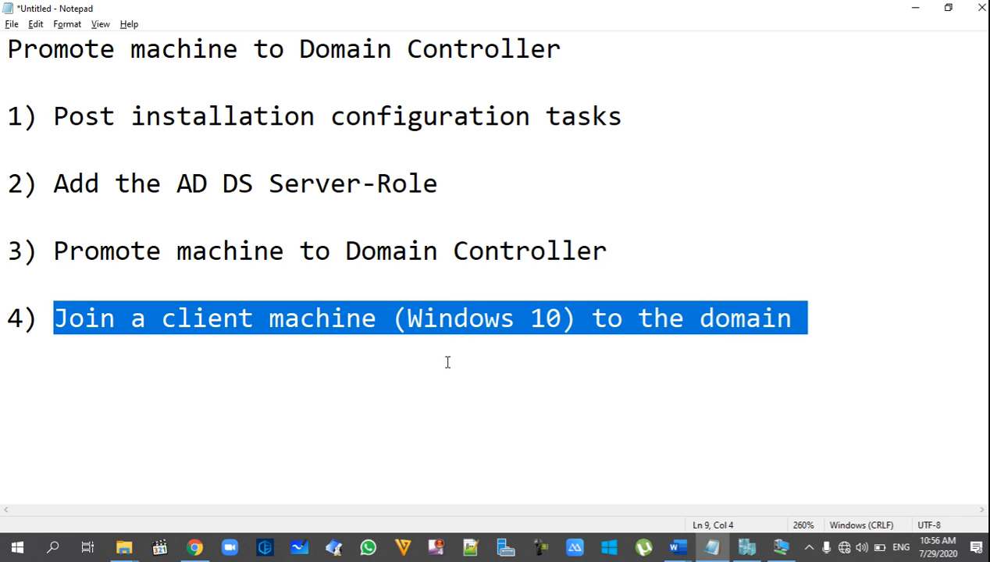
left_click(498, 342)
left_click_drag(558, 320, 407, 318)
left_click(492, 396)
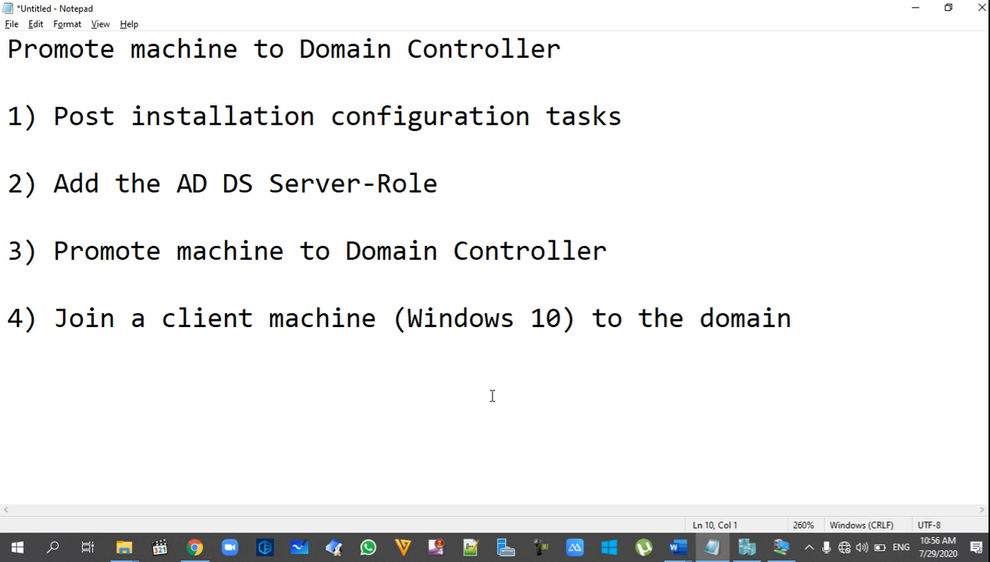
left_click(746, 546)
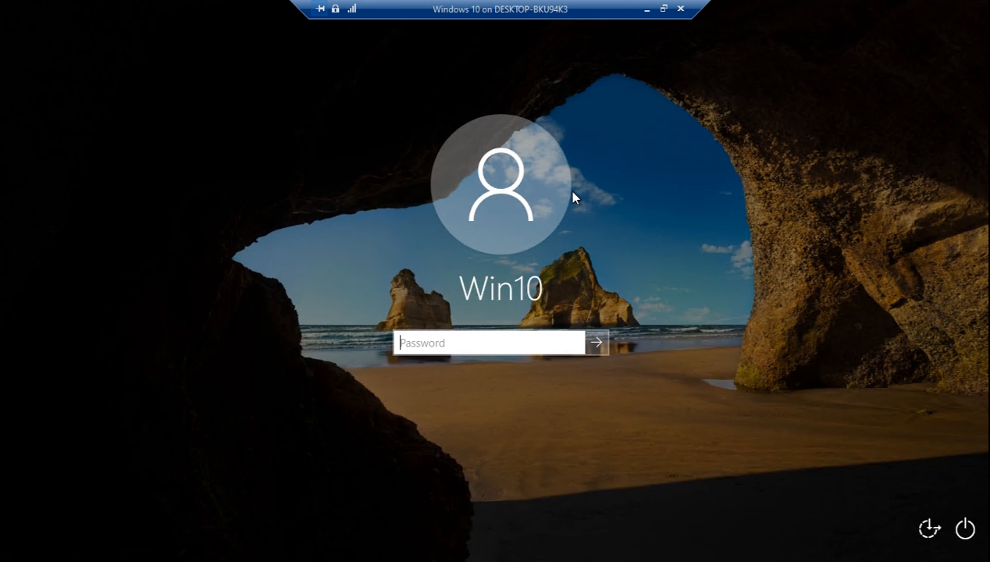
Sign in to the Windows 10 VM with the local user's password
type("••••••••")
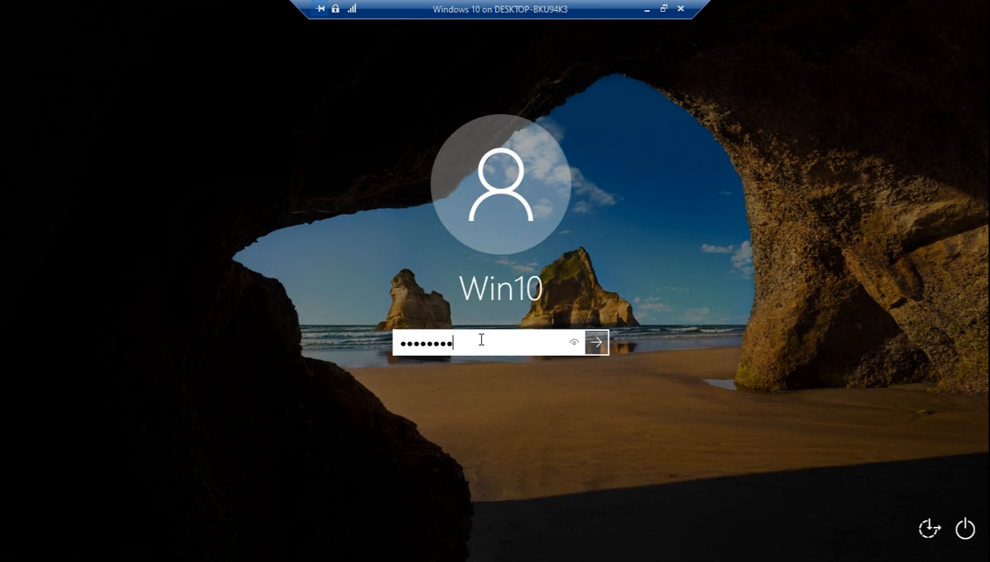
key("Return")
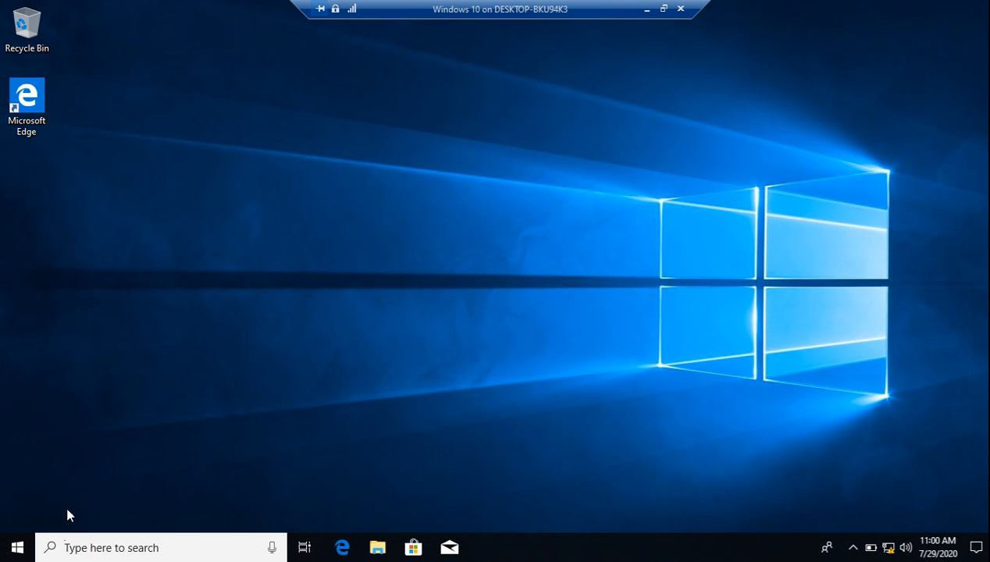
Open the System window for This PC through a Start search for 'this pc'
left_click(17, 547)
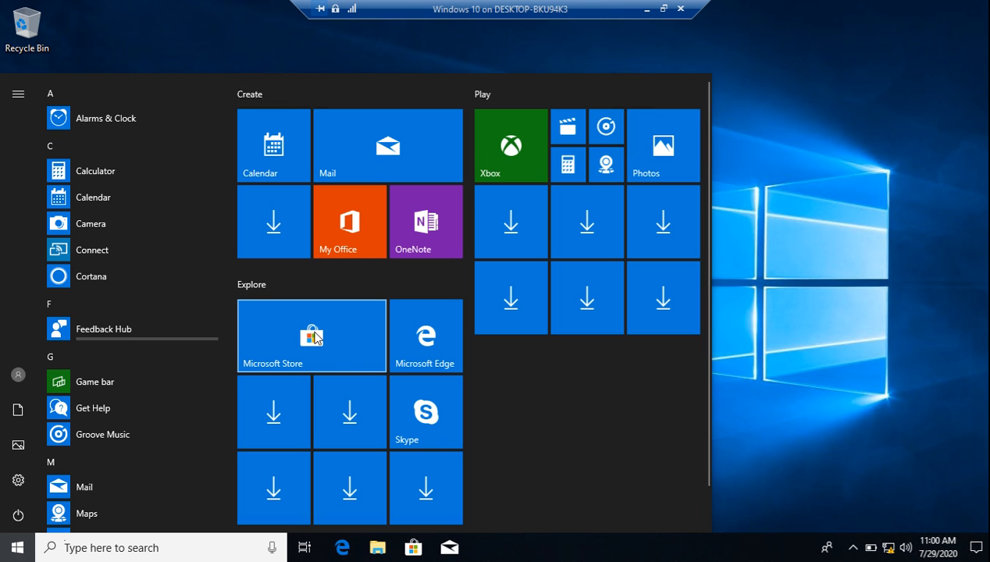
type("this pc")
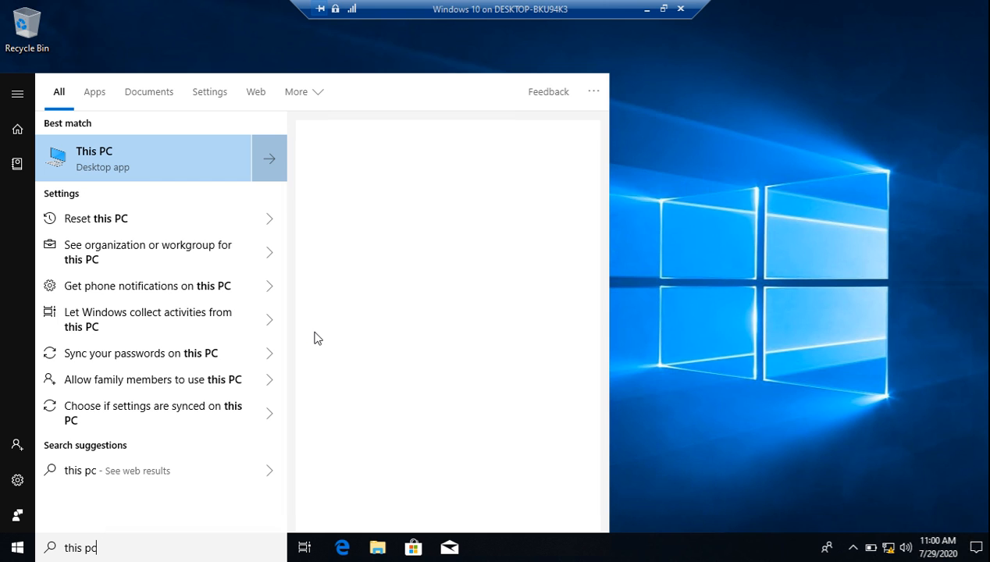
key("Return")
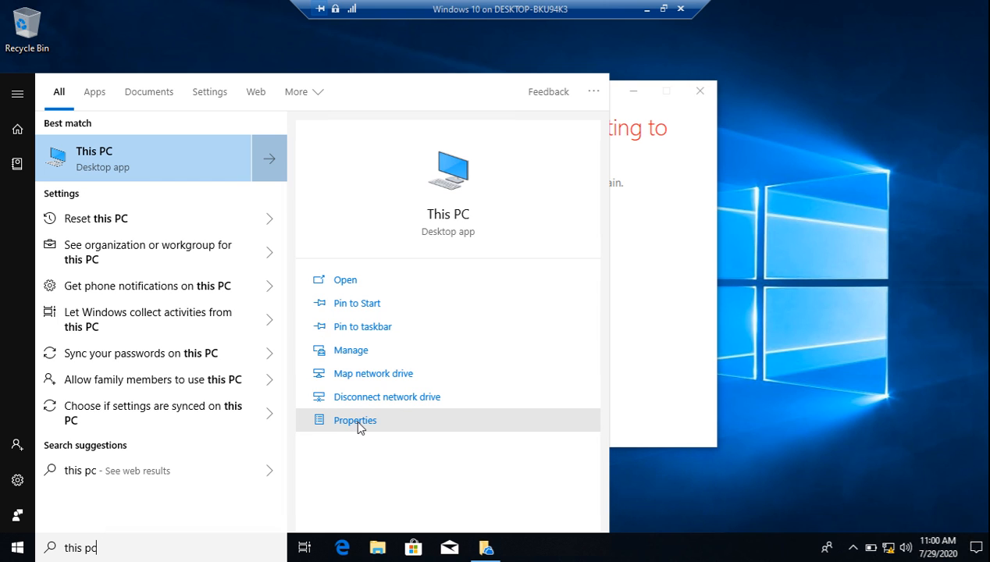
left_click(357, 422)
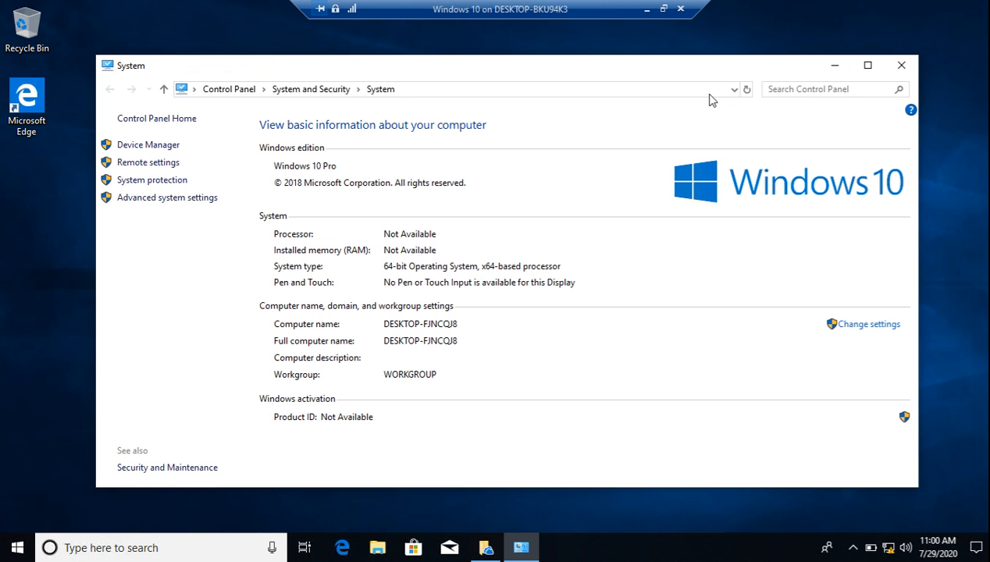
left_click(711, 92)
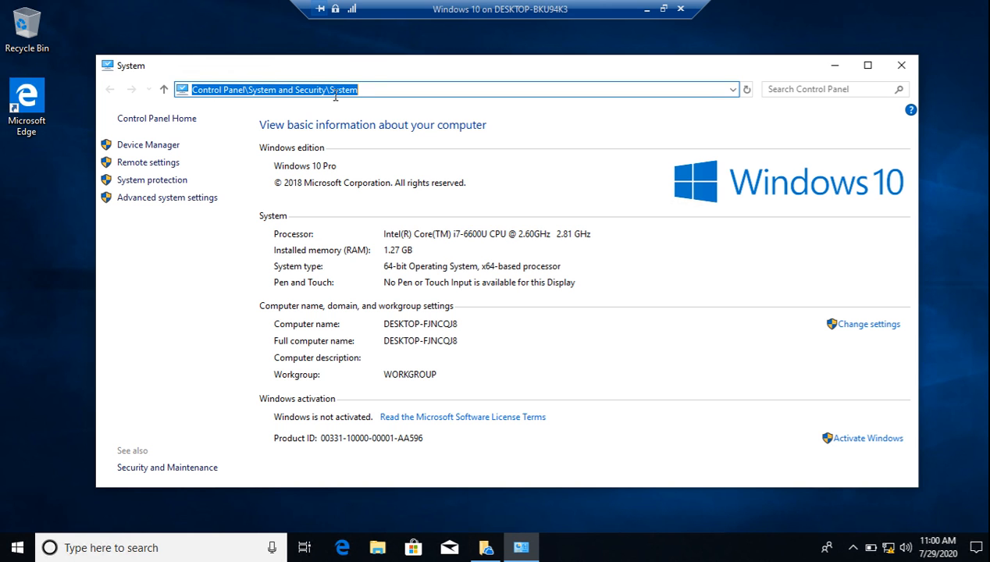
left_click(373, 91)
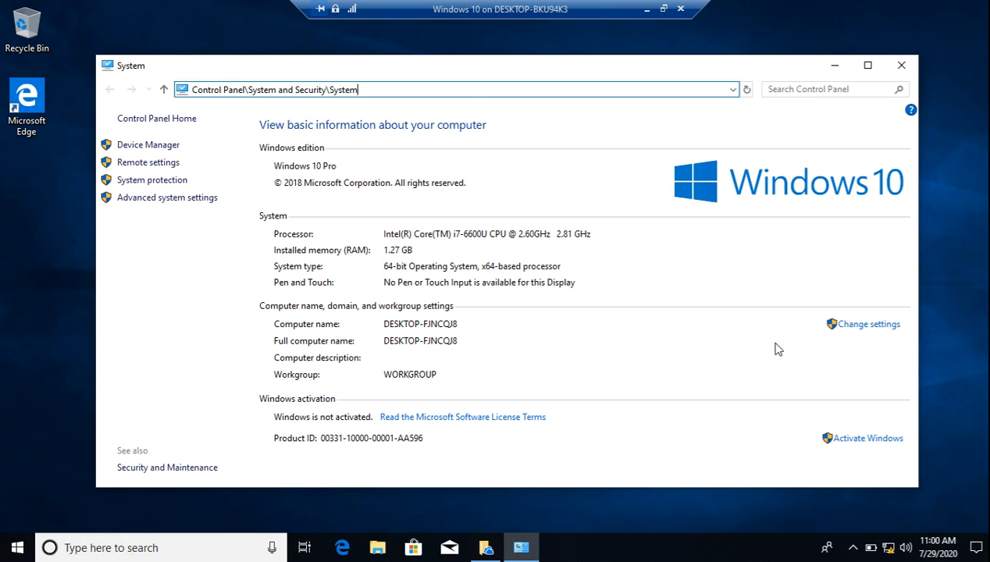
Rename the computer to Client and restart now to apply the change
left_click(878, 327)
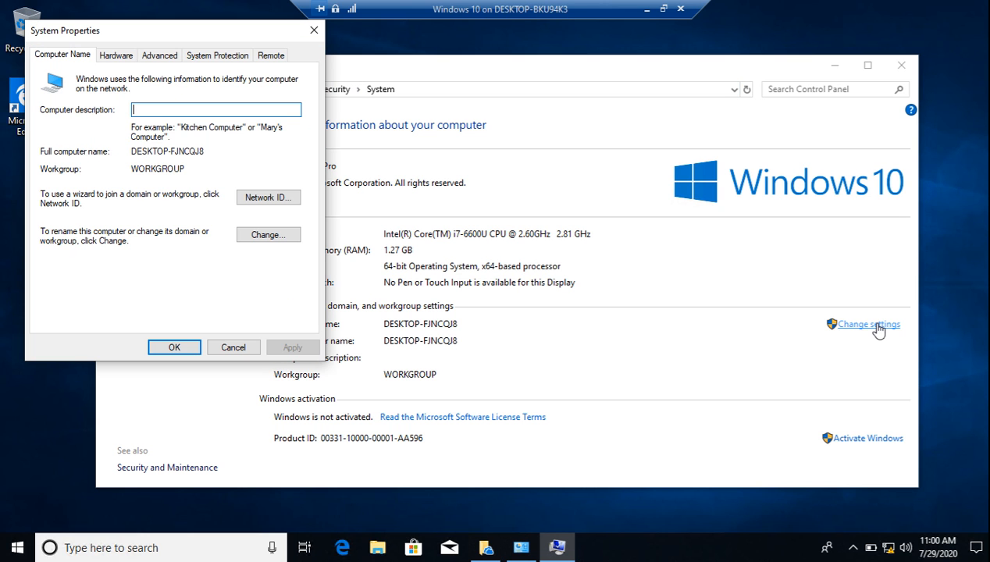
left_click(261, 237)
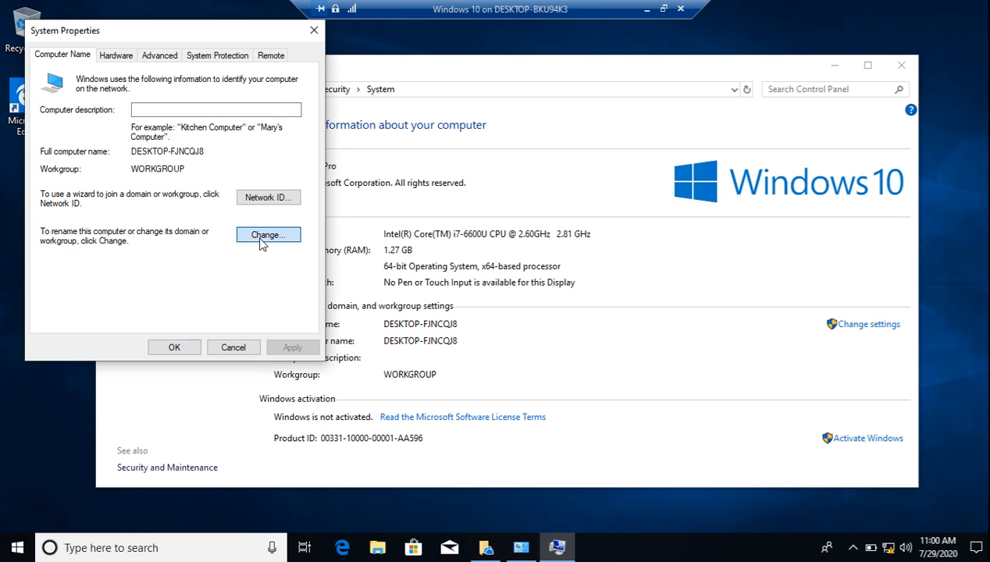
type("Client")
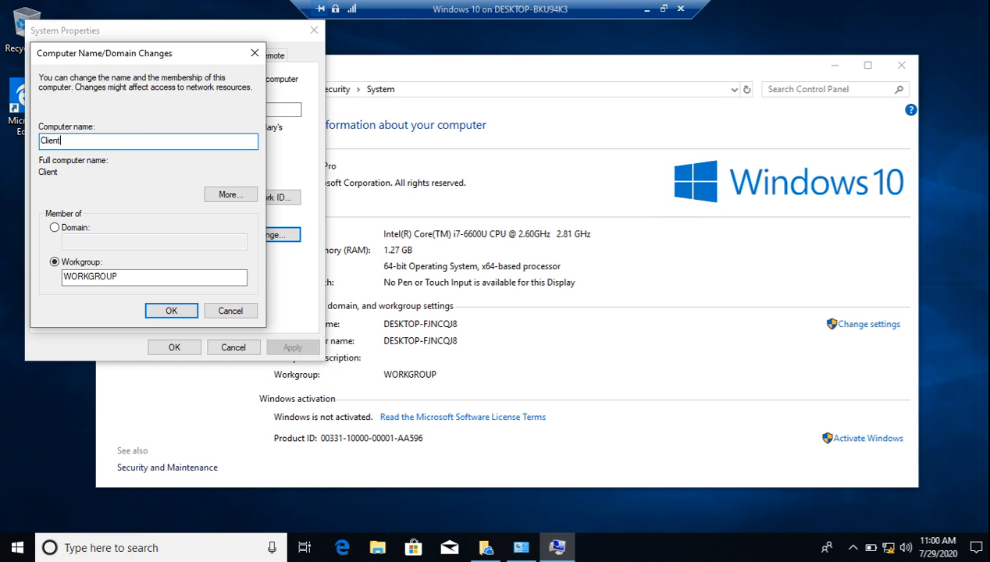
left_click(169, 309)
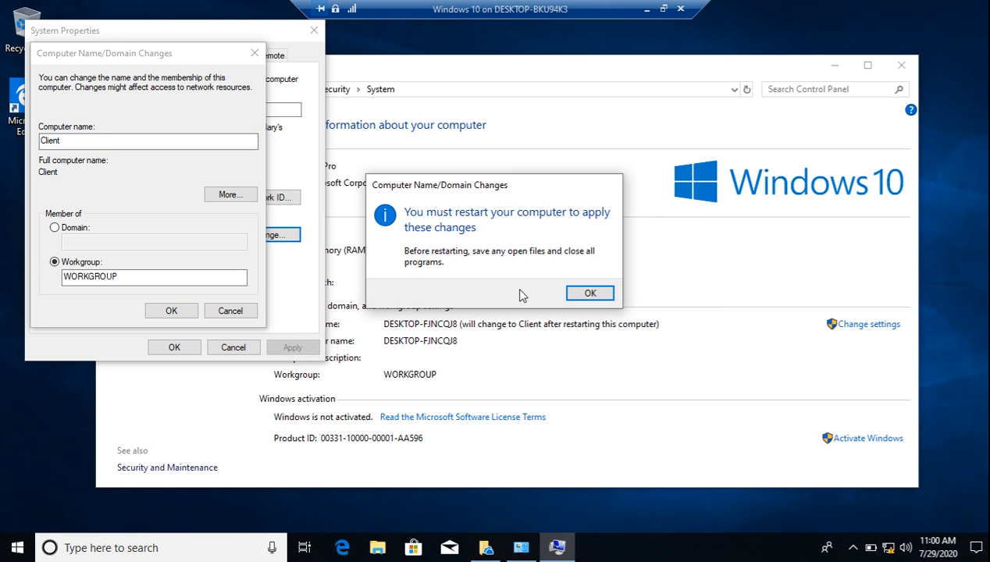
left_click(590, 294)
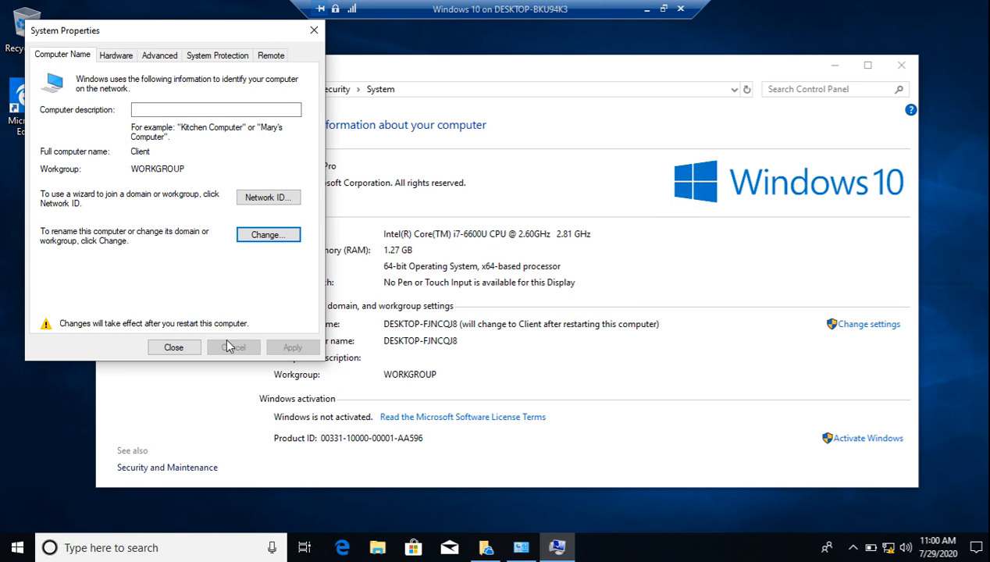
left_click(184, 346)
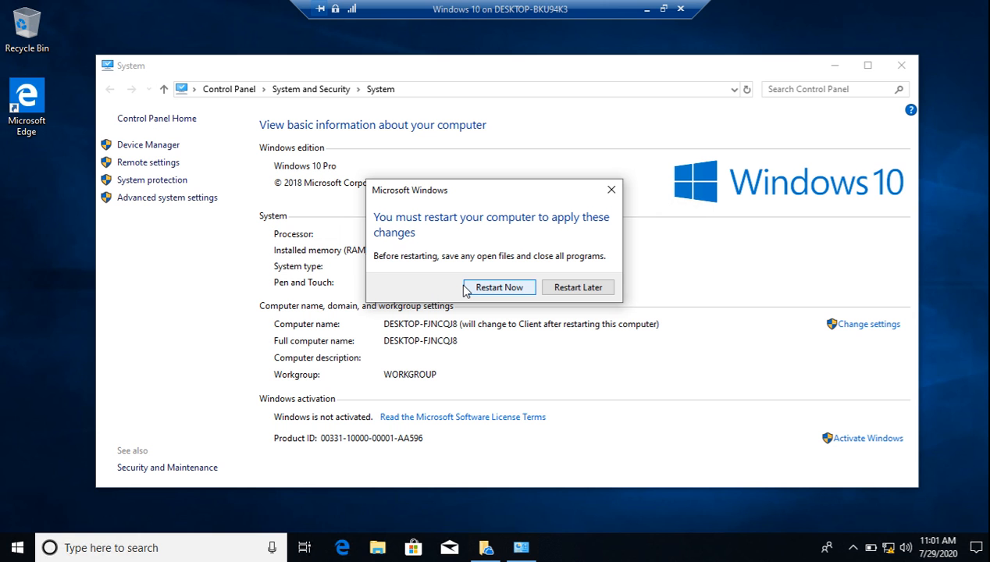
left_click(508, 289)
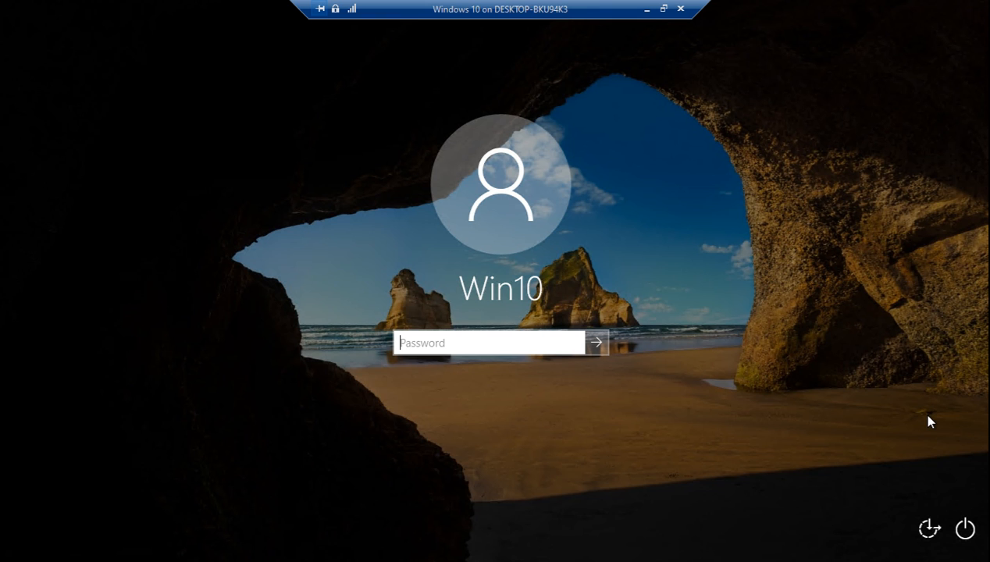
Sign back in with the local password and bring up the Run prompt with Win+R
type("********")
key("Return")
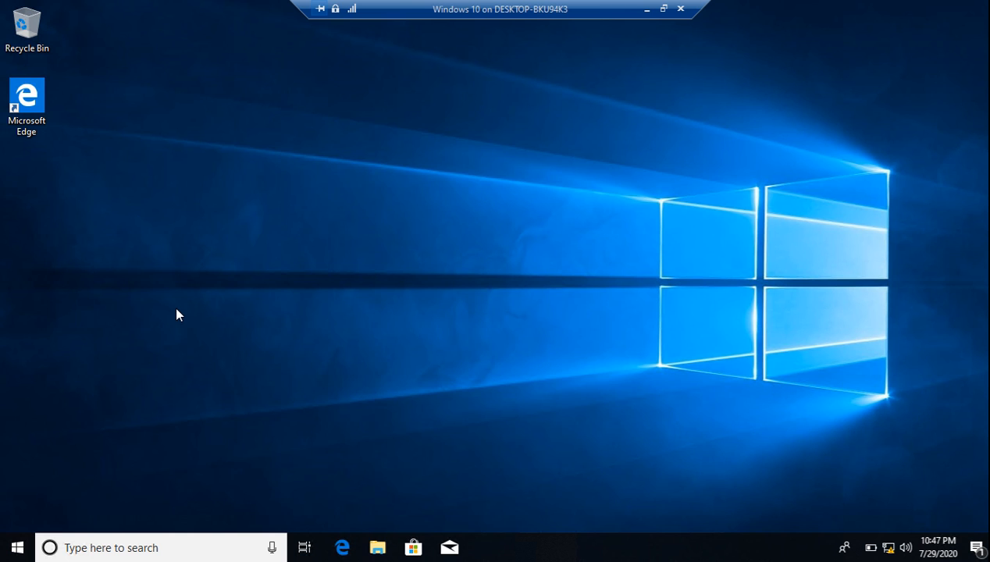
key("super+r")
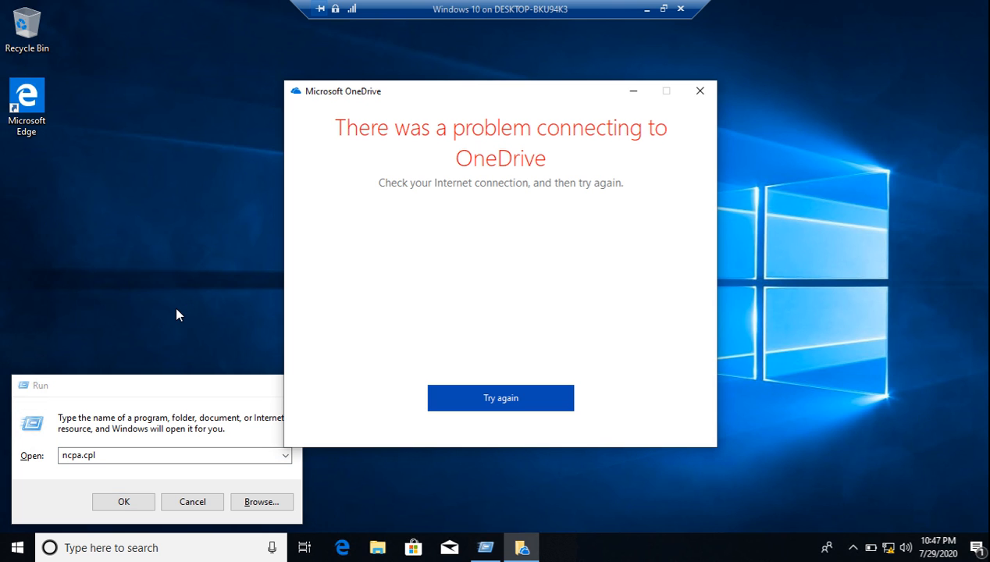
Dismiss the OneDrive error and open the Ethernet 3 TCP/IPv4 properties through ncpa.cpl
left_click(705, 94)
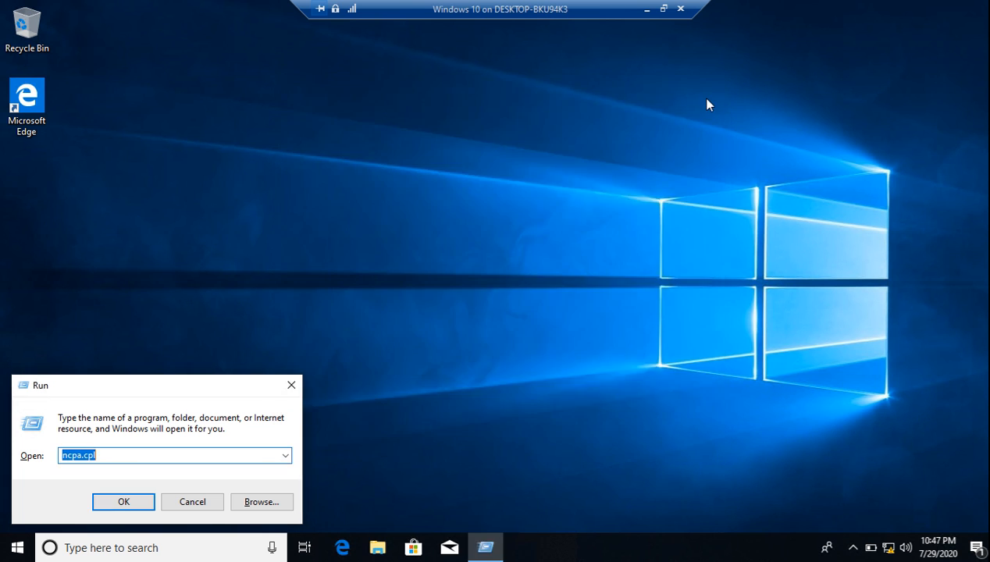
left_click(123, 501)
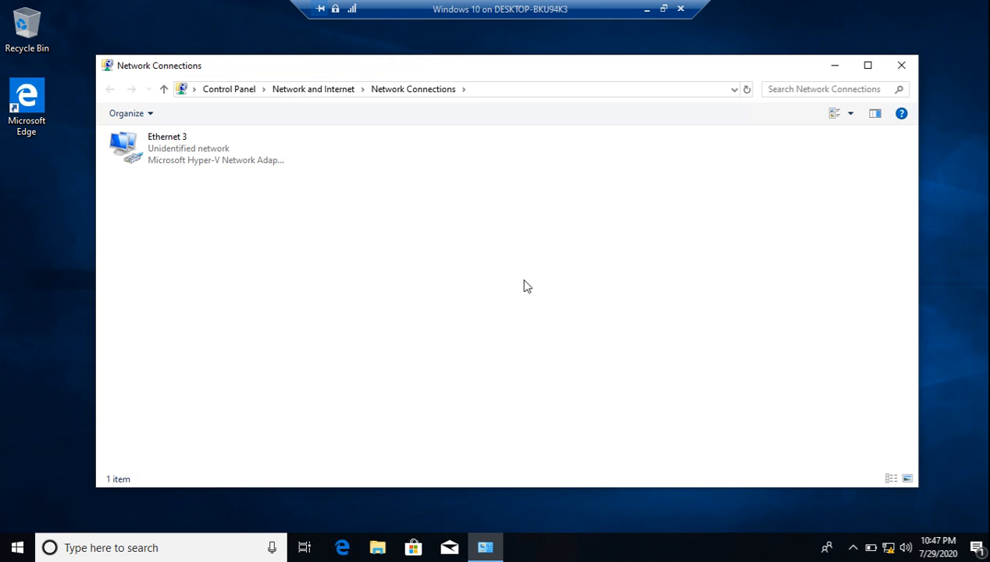
left_click(172, 152)
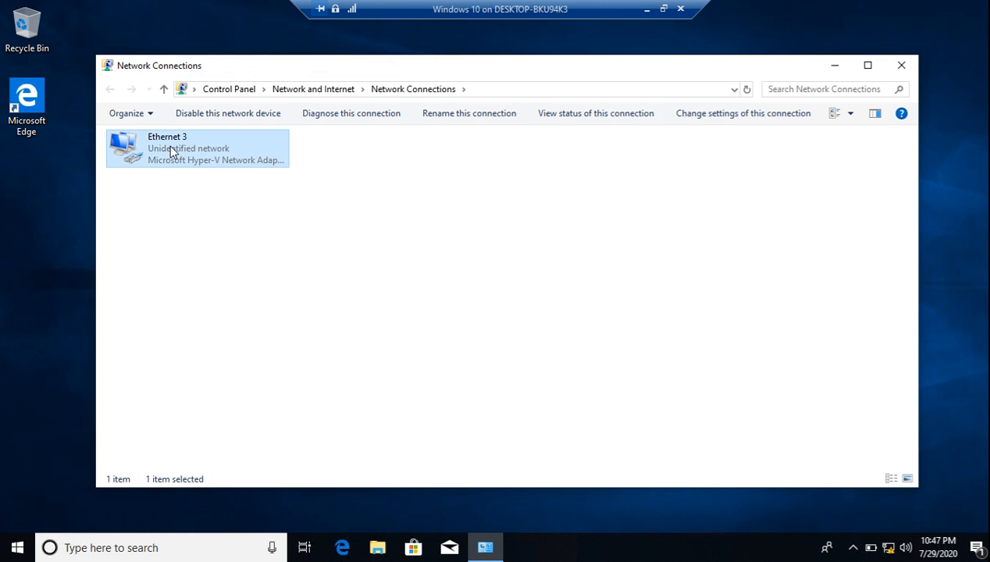
right_click(172, 152)
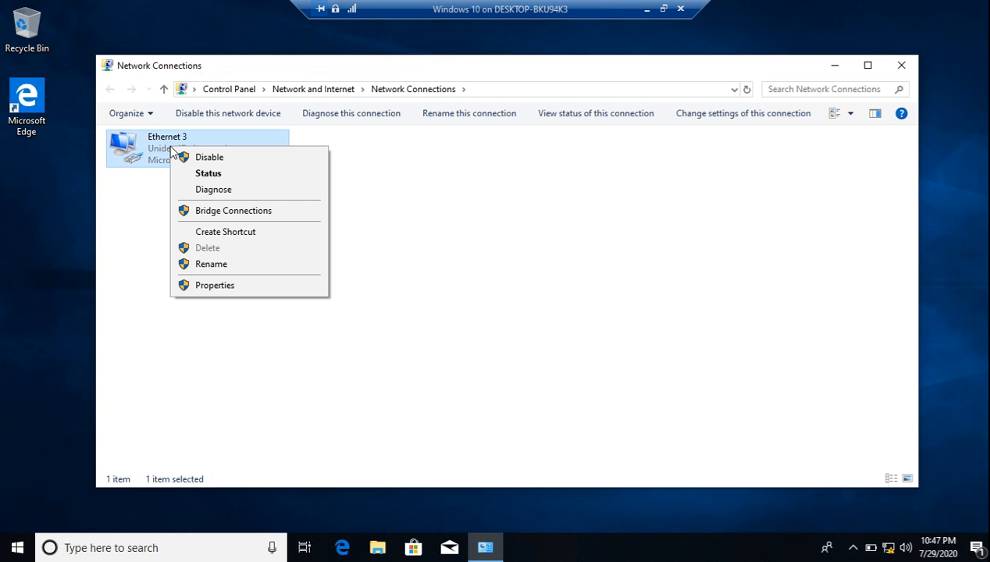
left_click(201, 285)
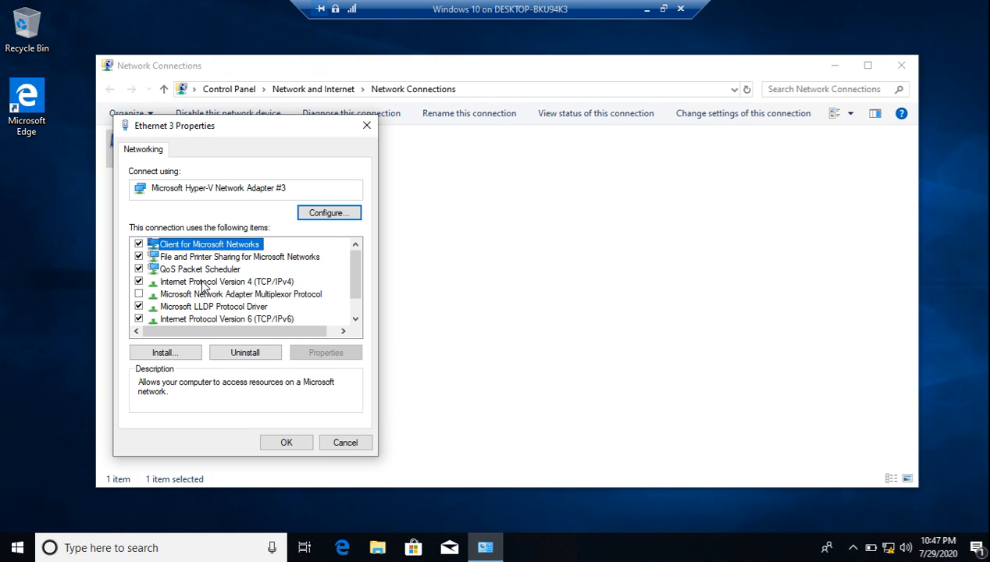
left_click(236, 283)
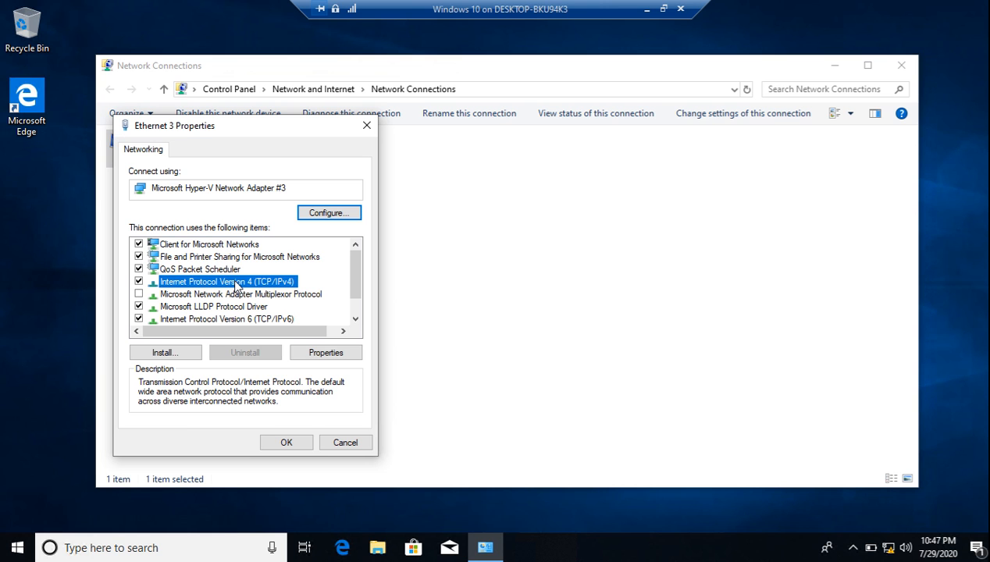
left_click(328, 352)
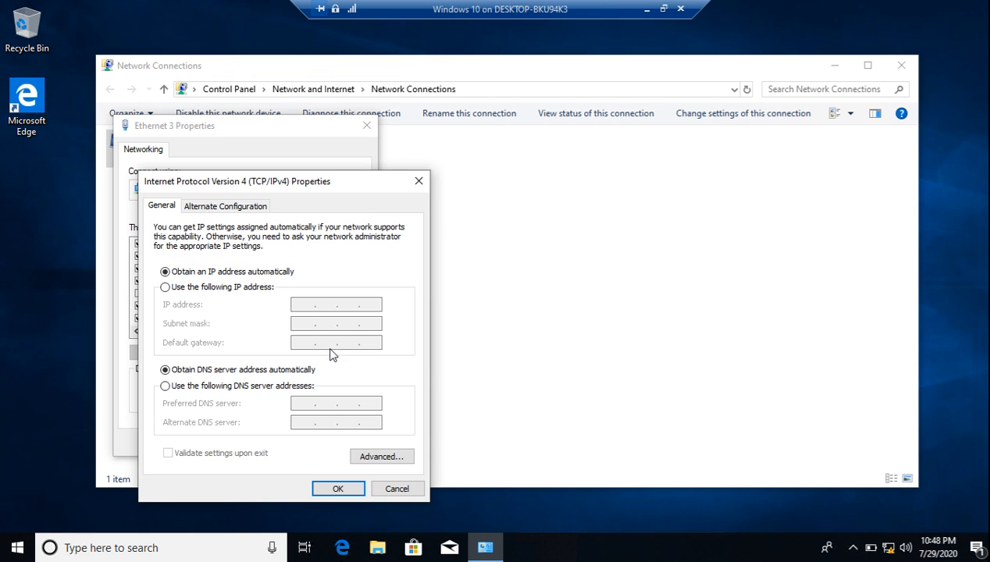
Set static IP 192.168.1.120, mask 255.255.255.0 and preferred DNS 192.168.1.100, then save
left_click(219, 289)
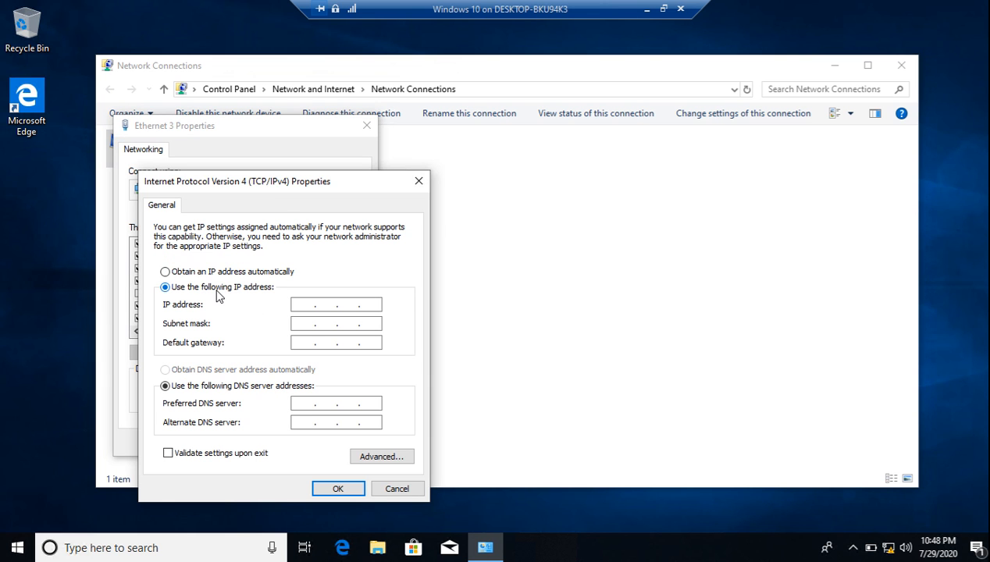
left_click(300, 303)
type("192 . 168 . 1 . 120")
key("Tab")
key("Tab")
key("Tab")
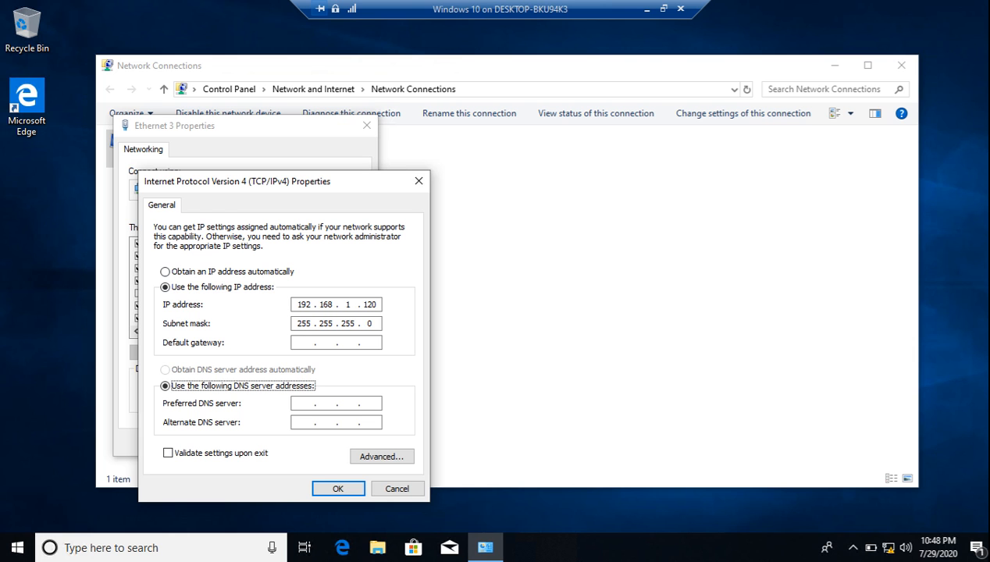
key("Tab")
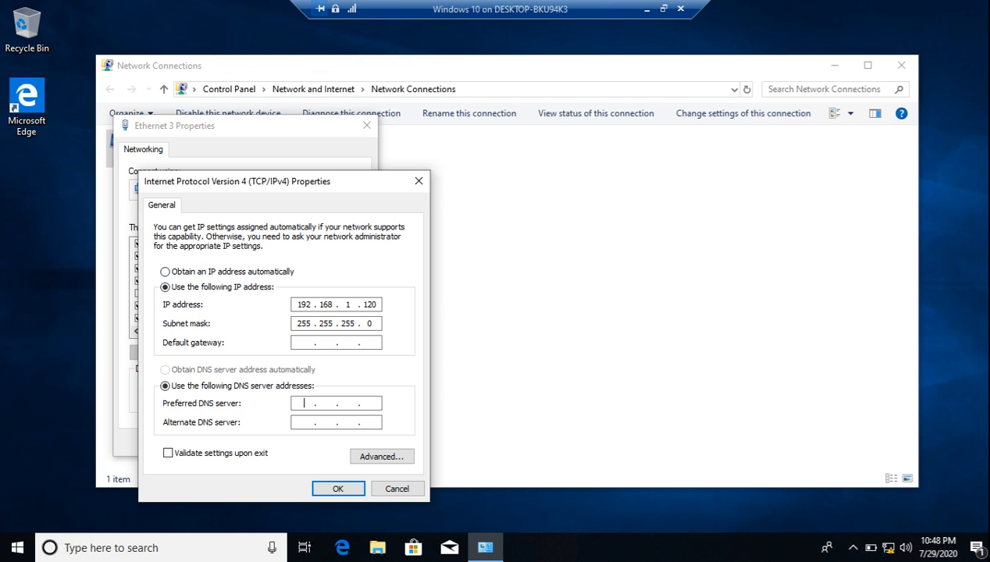
left_click(302, 344)
left_click(309, 405)
type("192")
type("168 . 1 . 100")
left_click(332, 490)
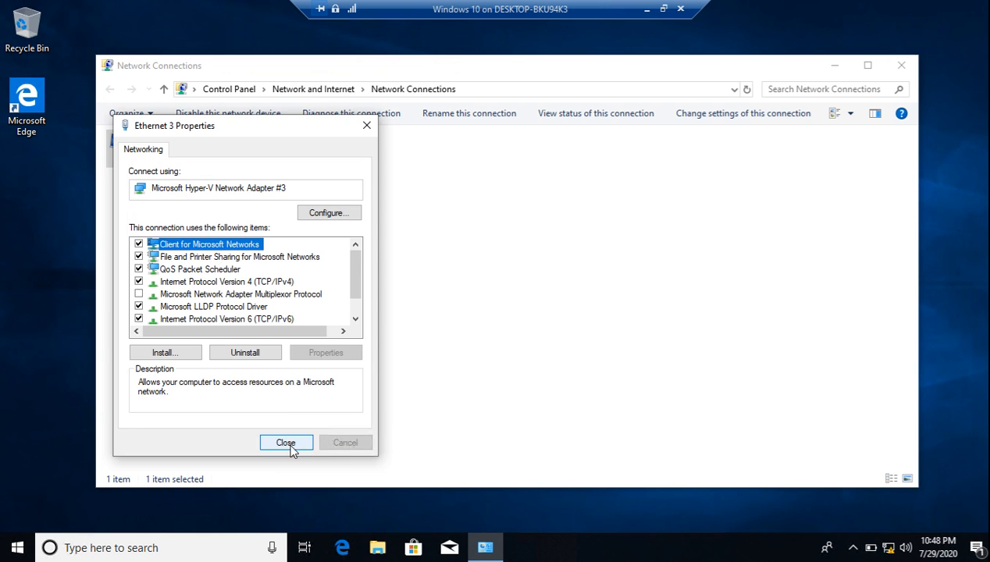
left_click(290, 446)
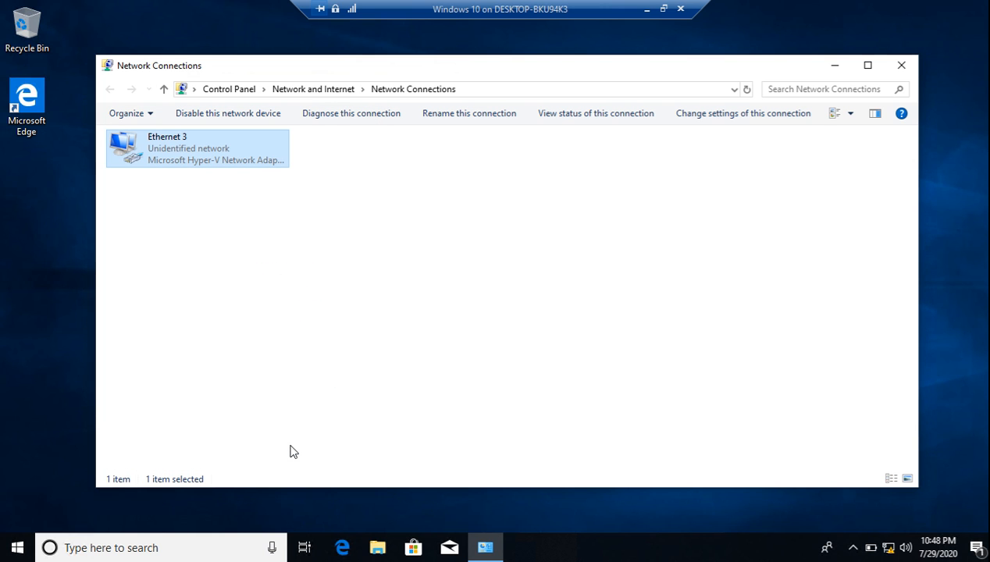
Close Network Connections and reach Computer Name/Domain Changes from This PC's Properties
left_click(902, 69)
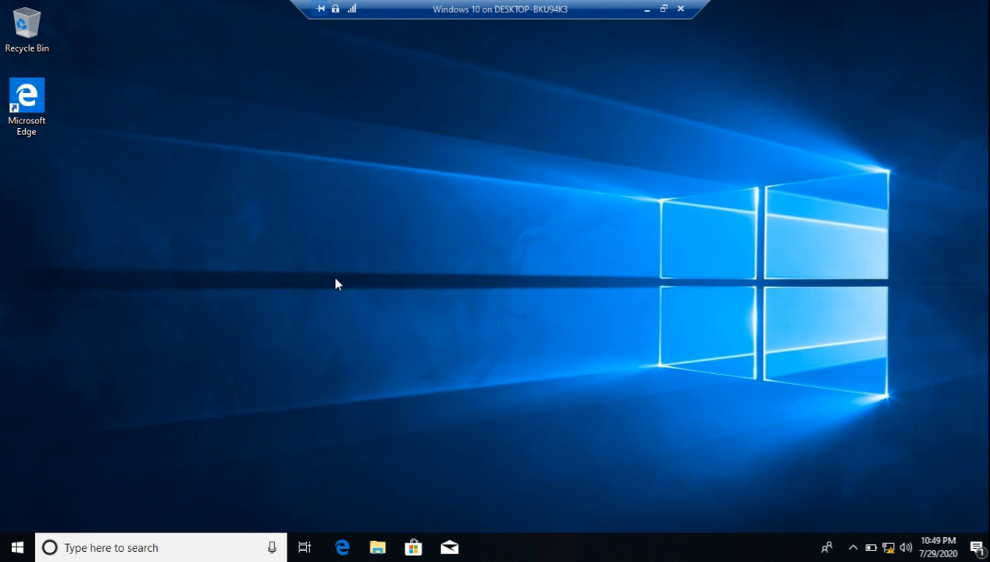
key("super")
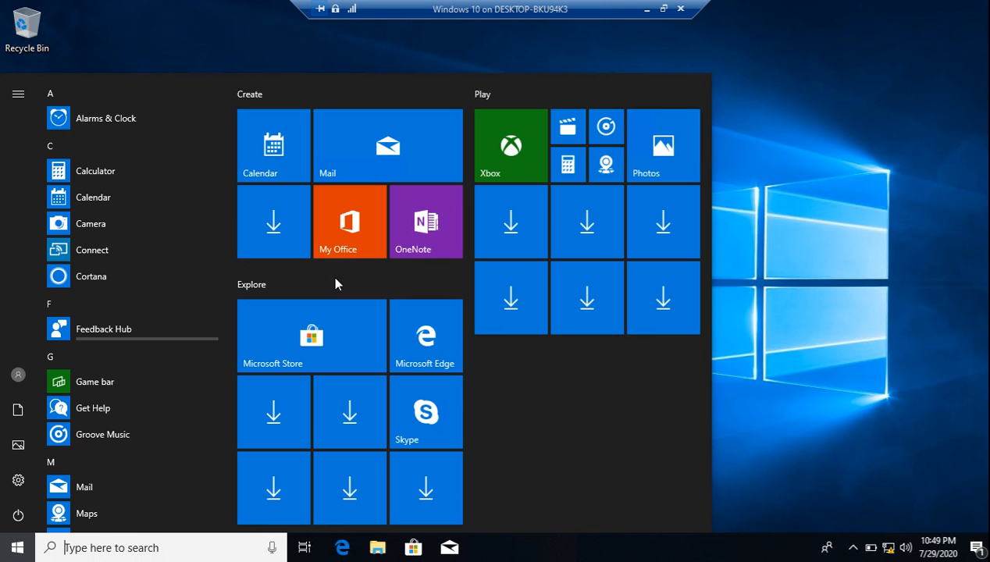
type("this pc")
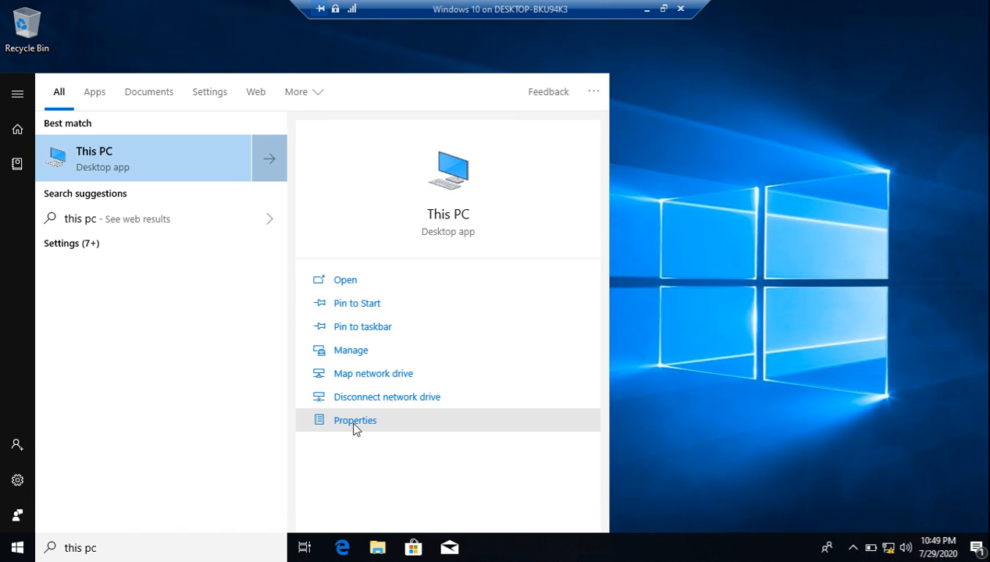
left_click(353, 422)
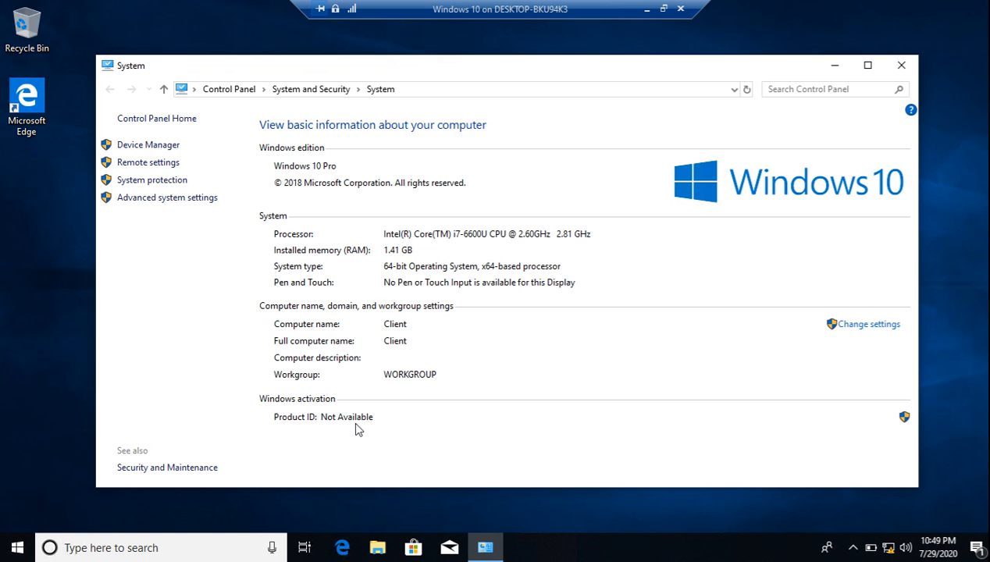
left_click(870, 327)
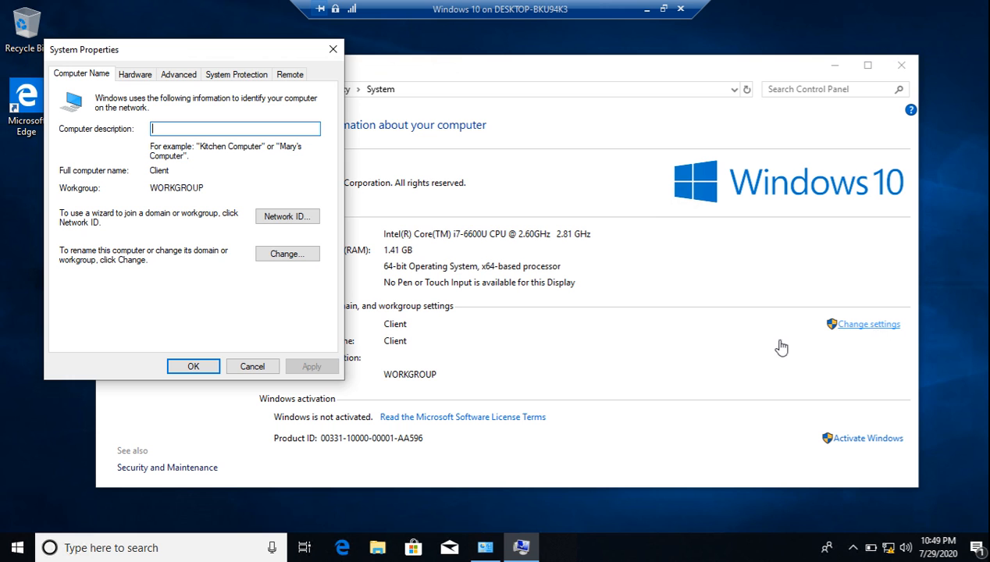
left_click_drag(178, 45, 328, 65)
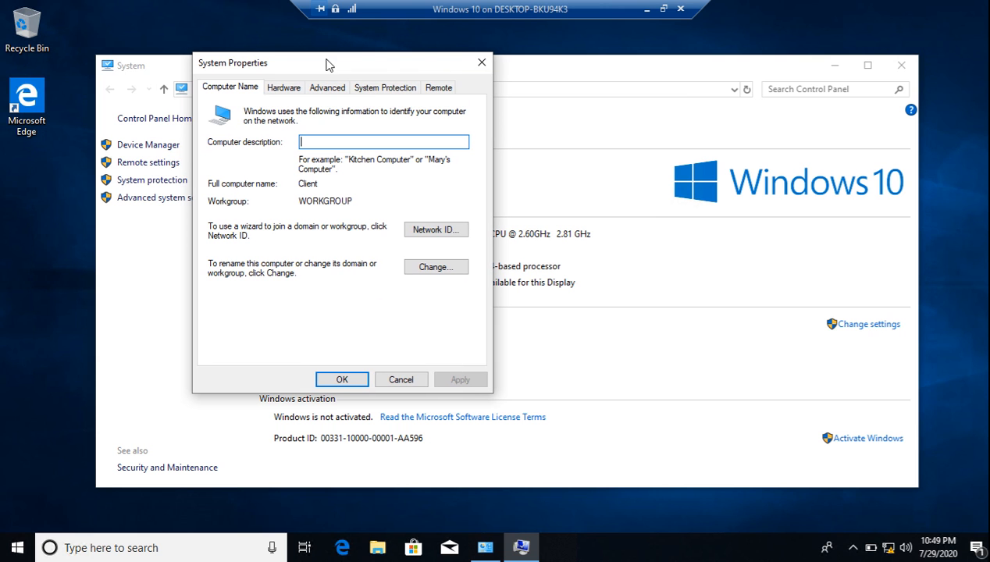
left_click(430, 273)
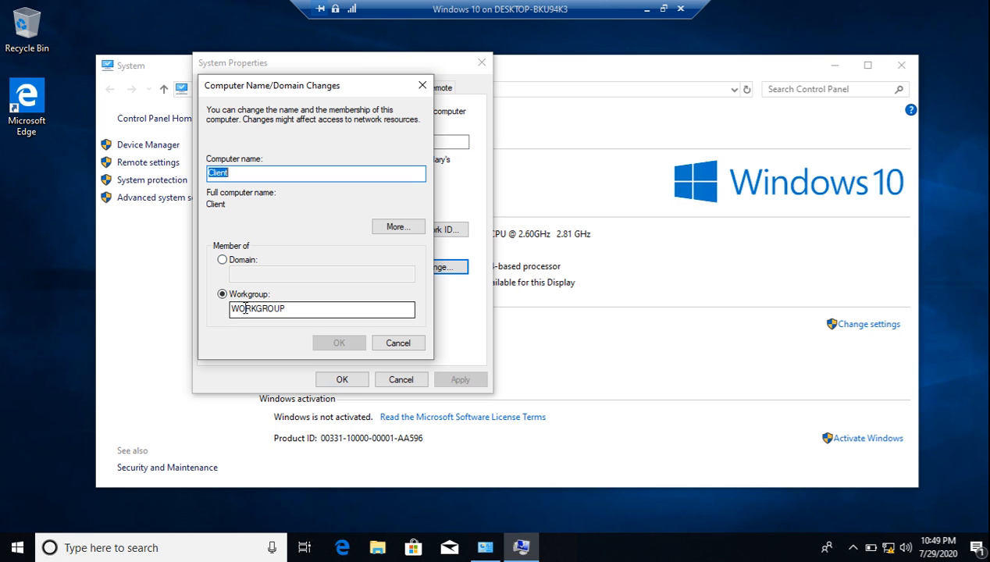
Change Client's membership from WORKGROUP to the domain kardan.com and submit it
left_click(225, 264)
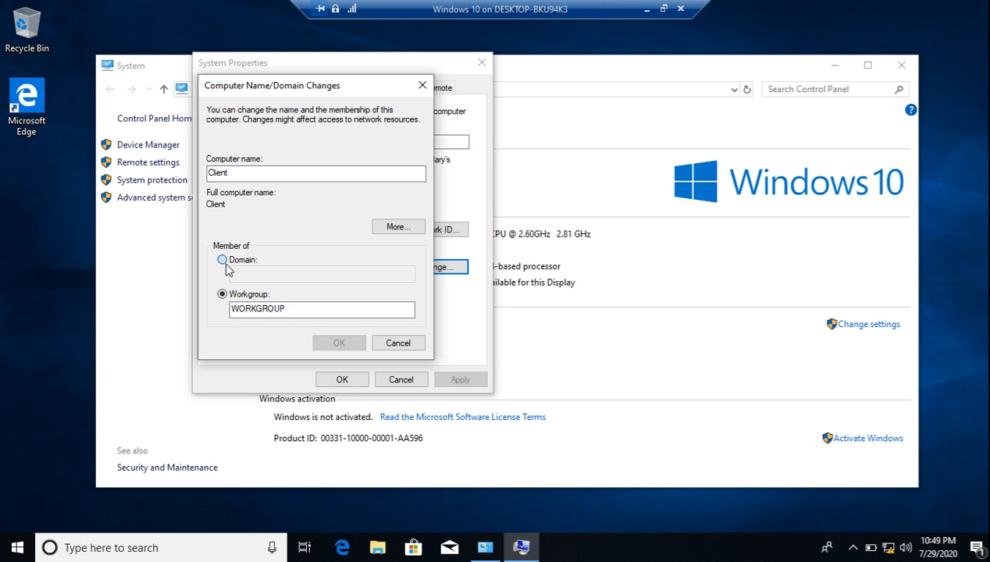
left_click(268, 272)
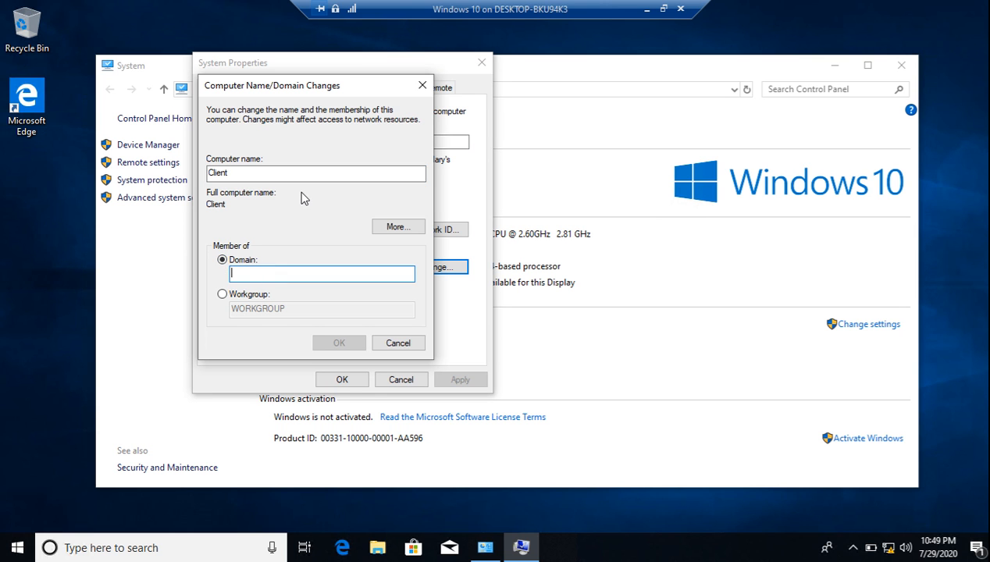
type("kardan")
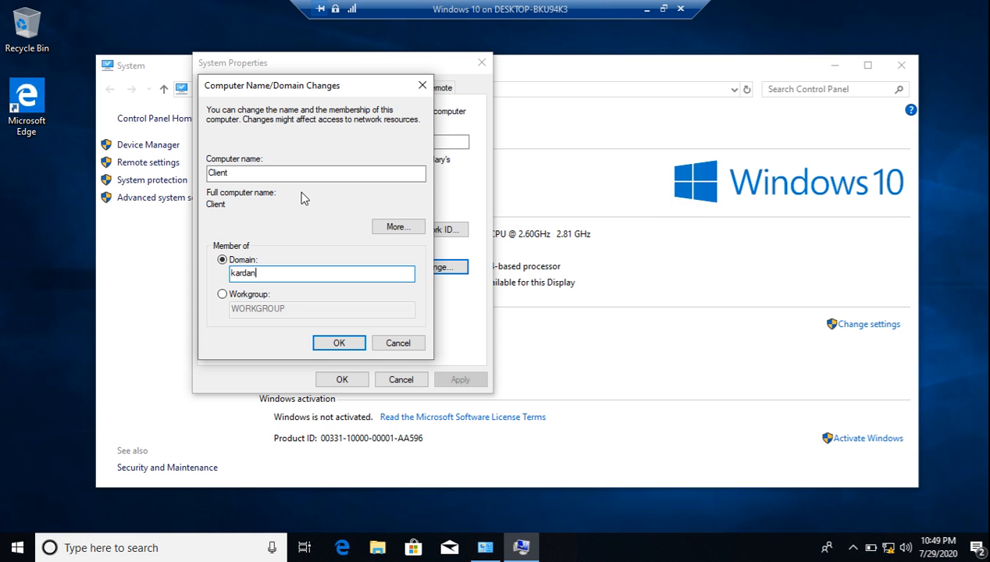
type(".com")
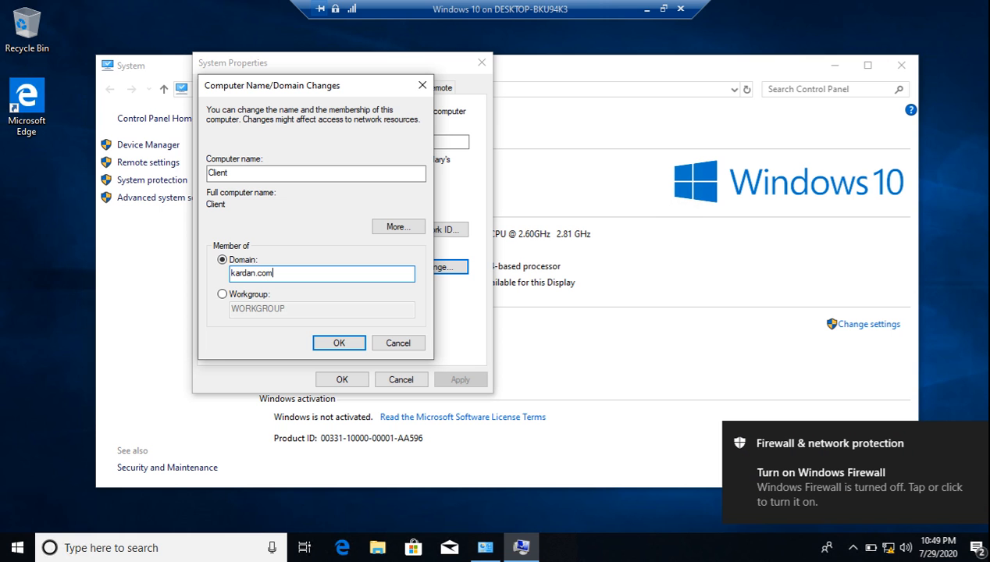
left_click(325, 341)
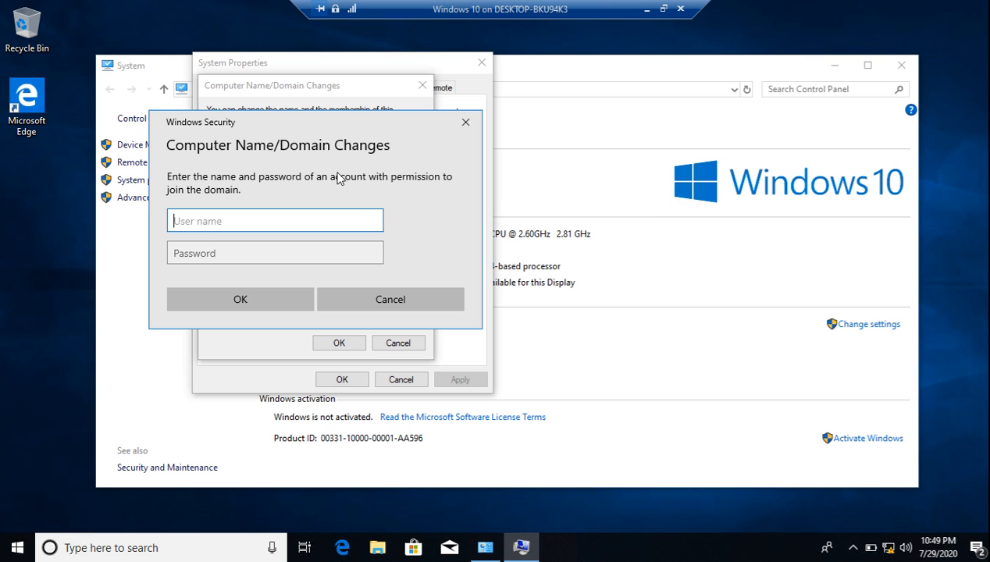
Authenticate as kardan\administrator to join, acknowledge the welcome and restart notices, and close
type("kardan\\administrator")
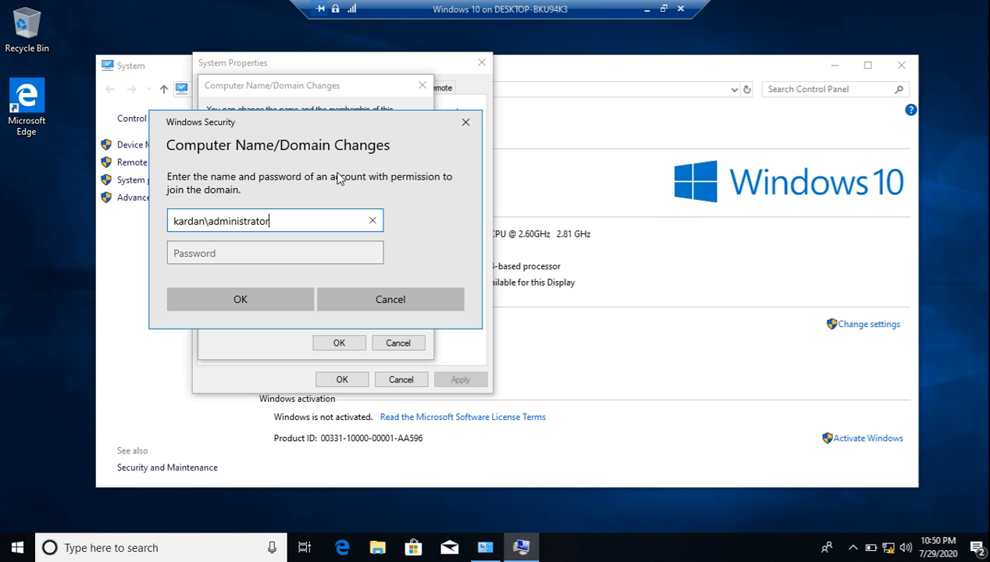
key("Tab")
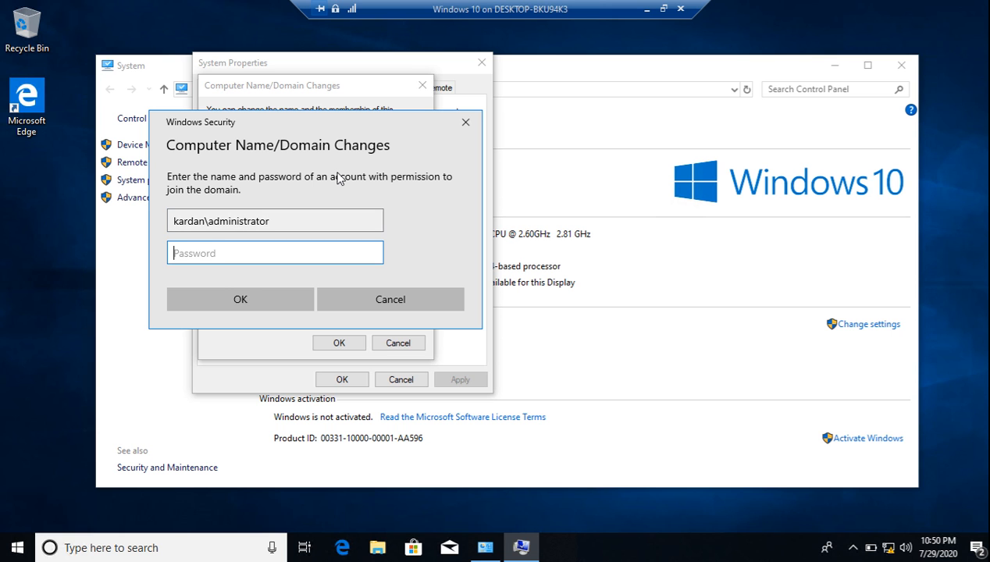
type("••••••••")
left_click(259, 300)
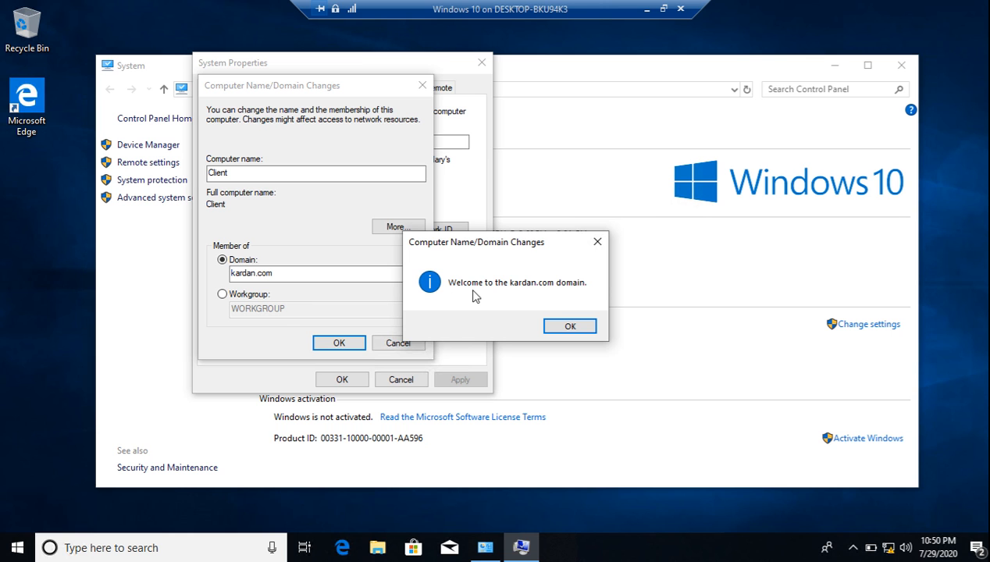
left_click(559, 326)
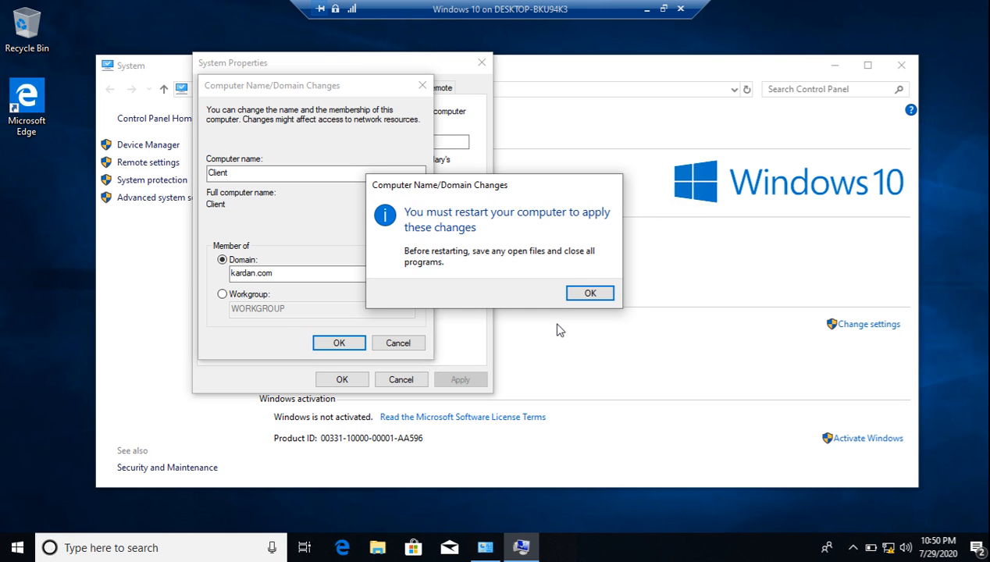
left_click(584, 293)
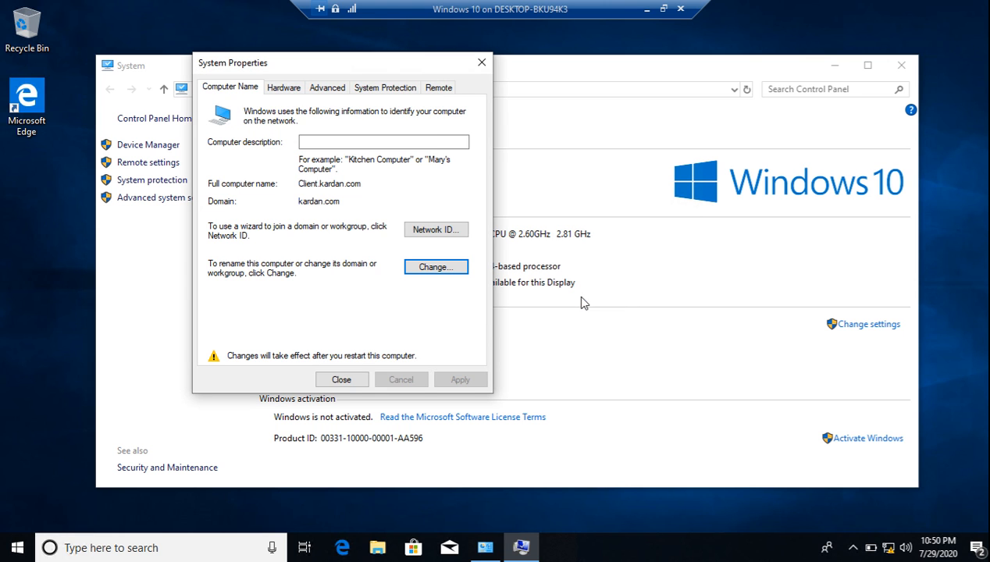
left_click(342, 379)
Restart the client, then sign in as kardan\administrator through Other user
left_click(488, 288)
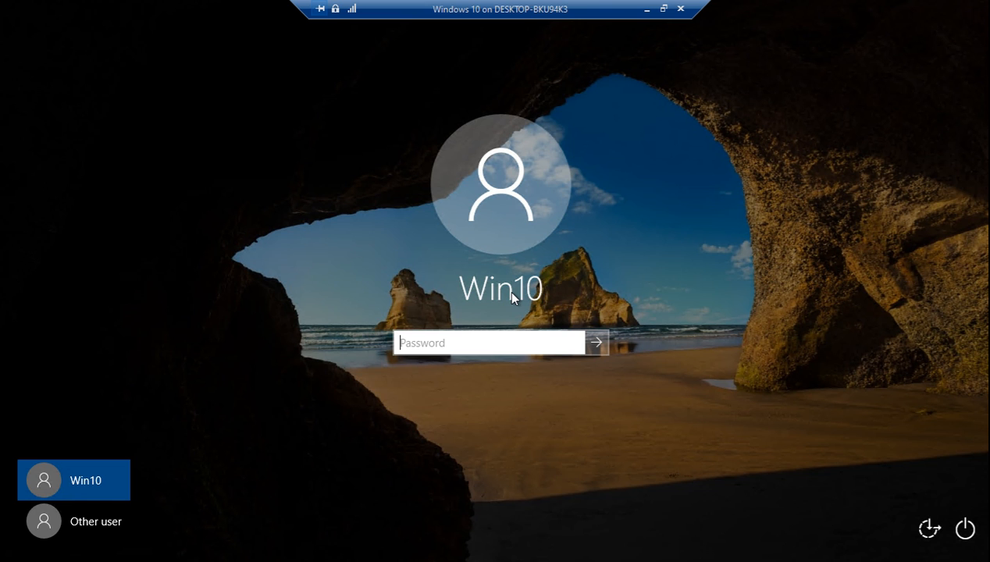
left_click(94, 521)
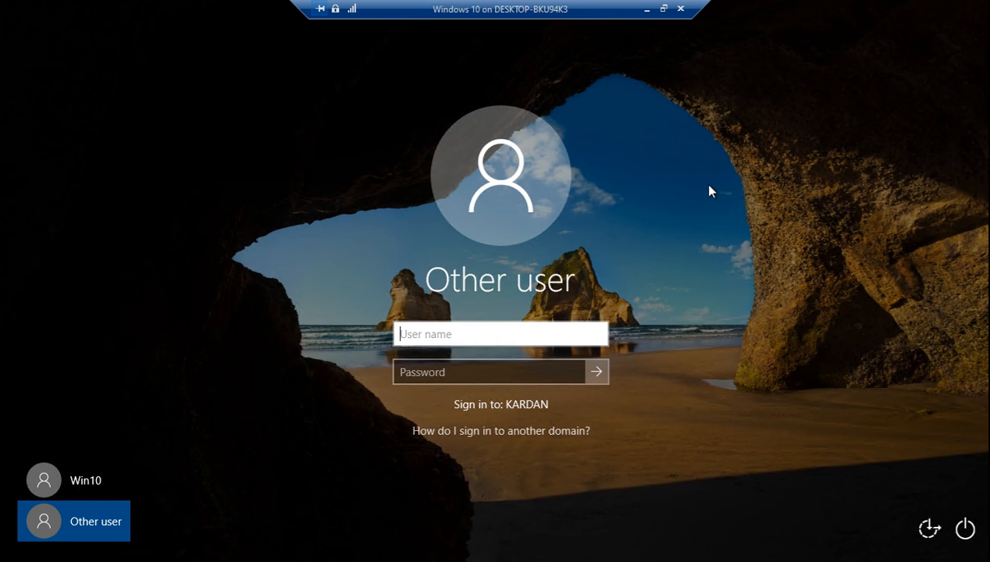
type("kardan\\ad")
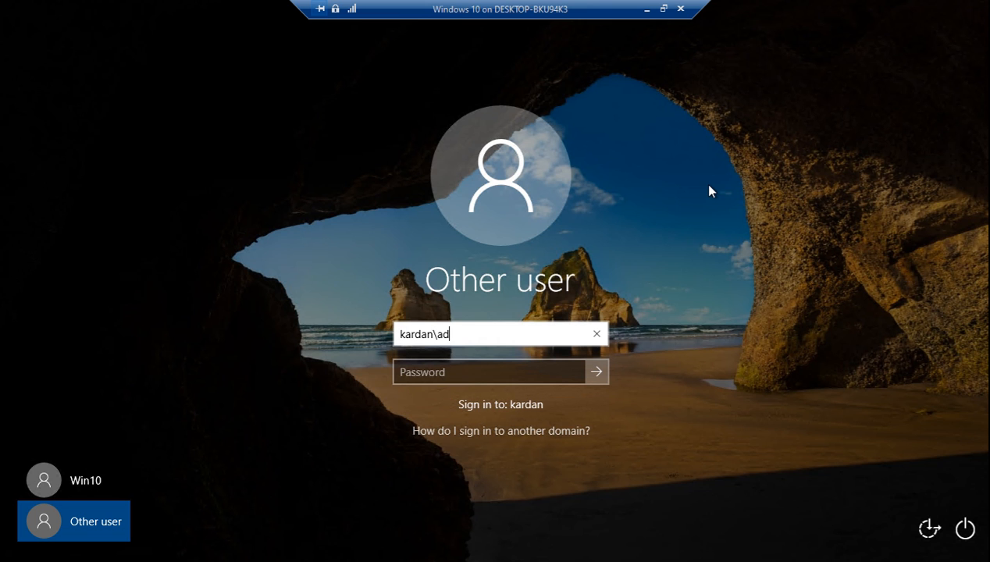
type("ministrator")
left_click(517, 372)
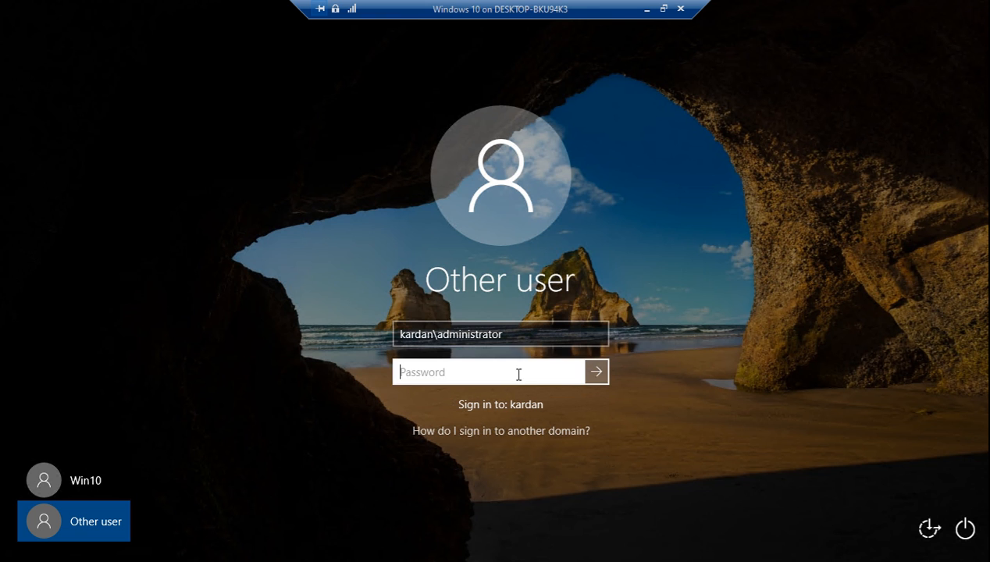
type("••••••")
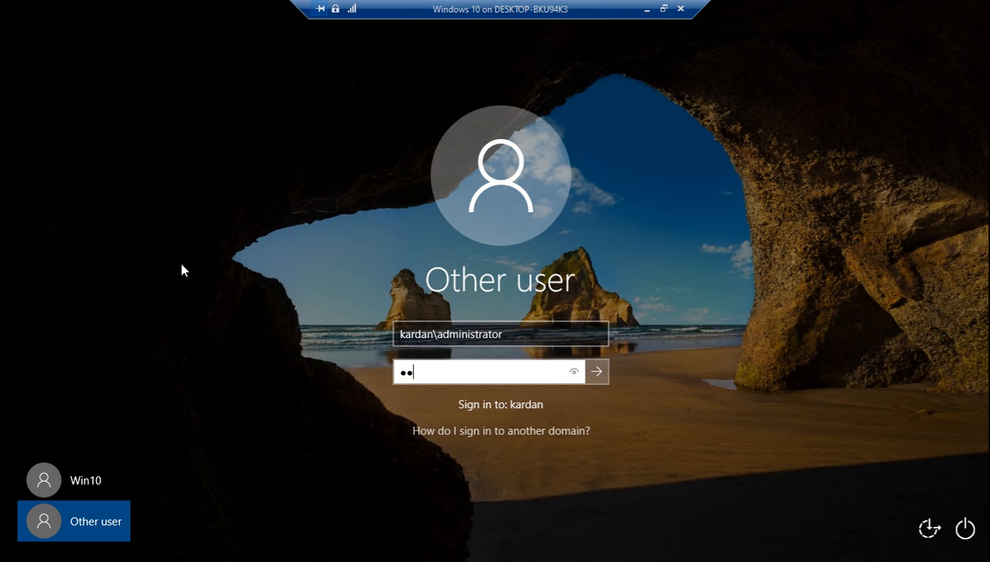
type("••")
key("Return")
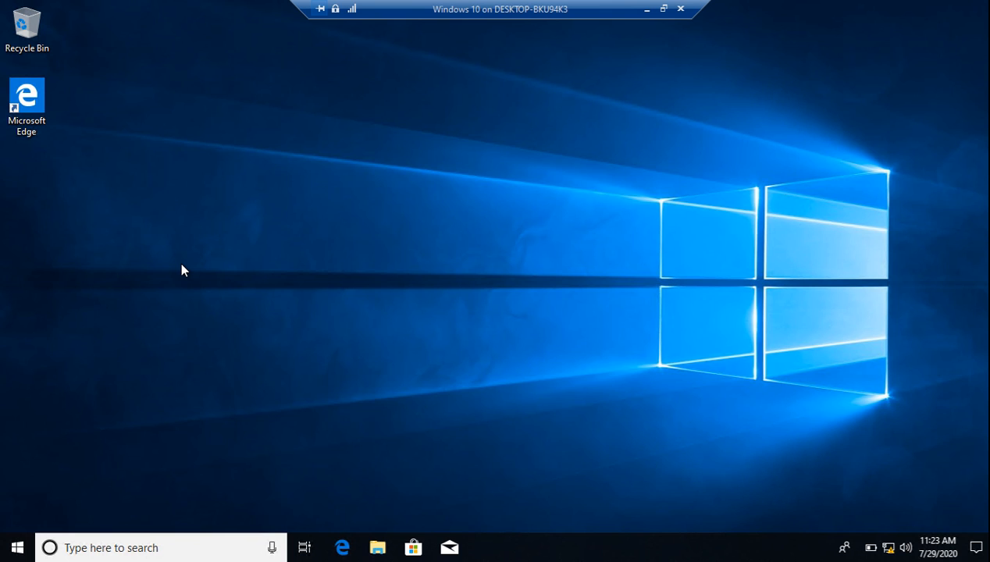
Search 'this pc' and open its Properties to check the Client.kardan.com membership
key("super")
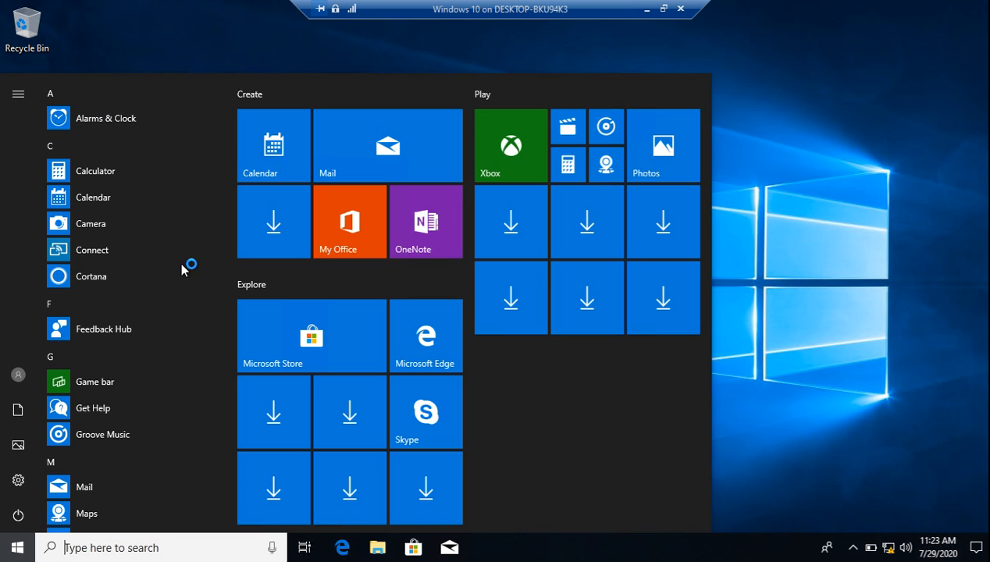
type("this pc")
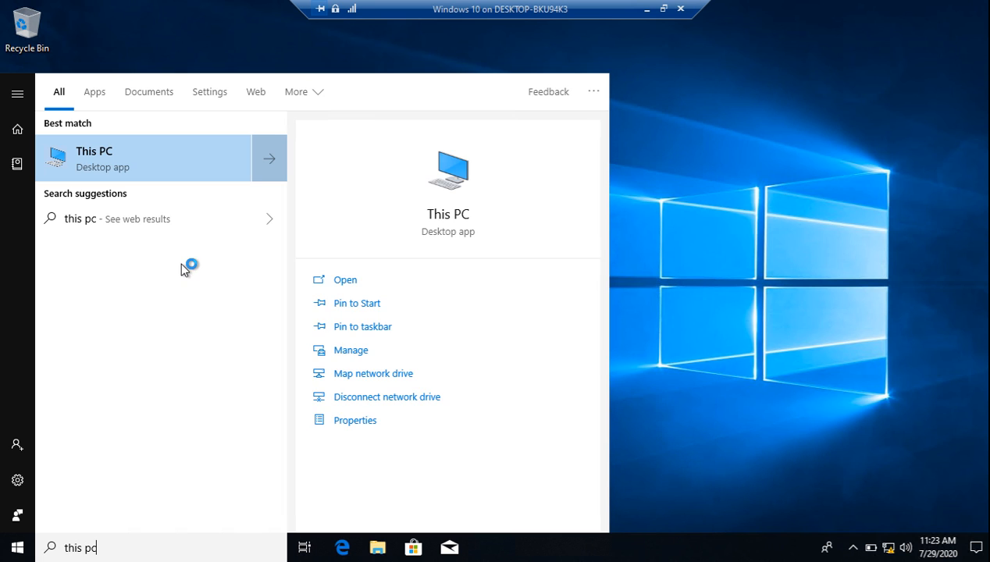
left_click(375, 424)
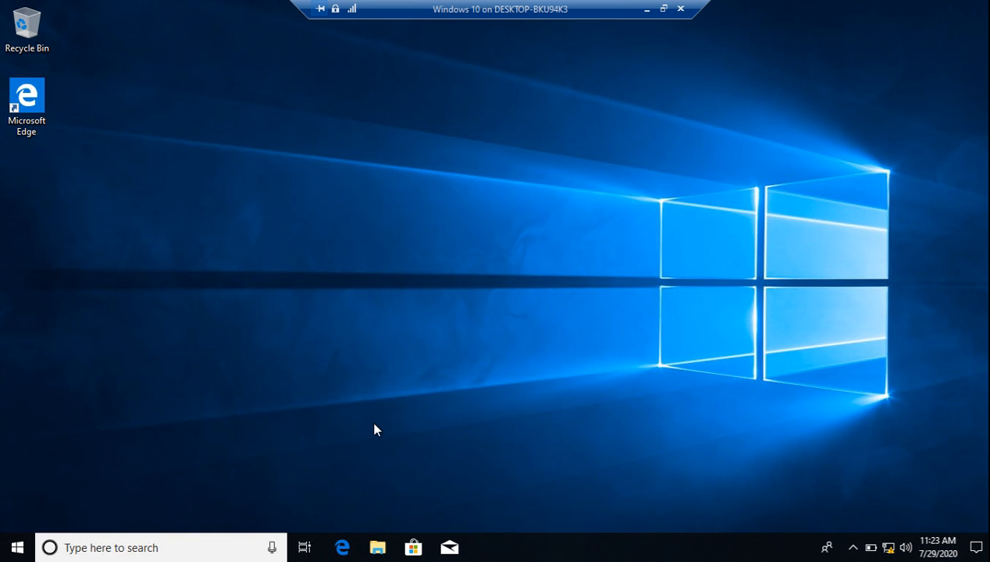